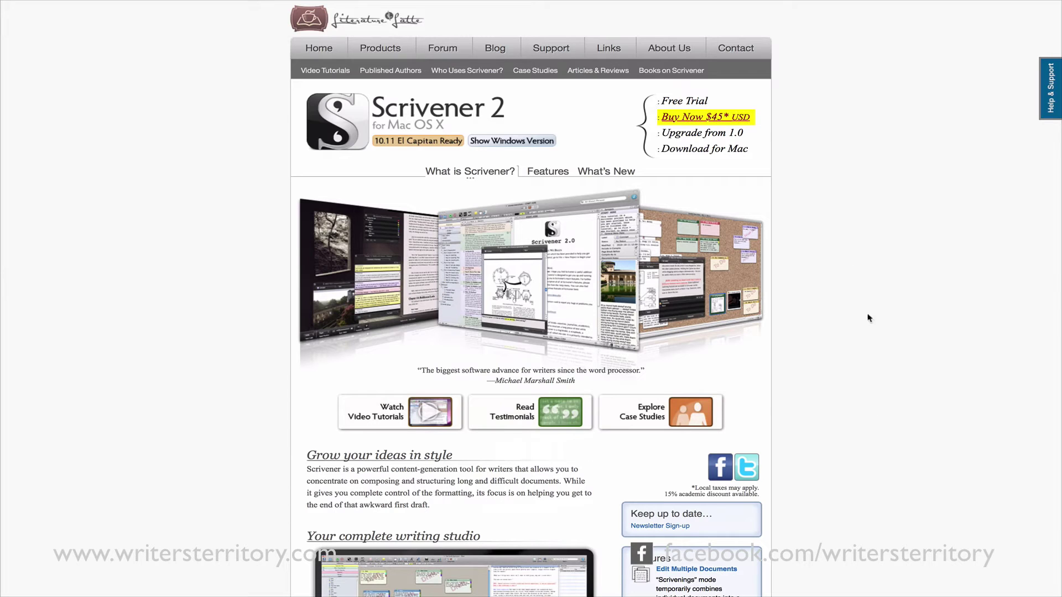
# Step: Go from the Scrivener product page to the Free Trial Downloads page on Literature & Latte
pyautogui.click(692, 102)
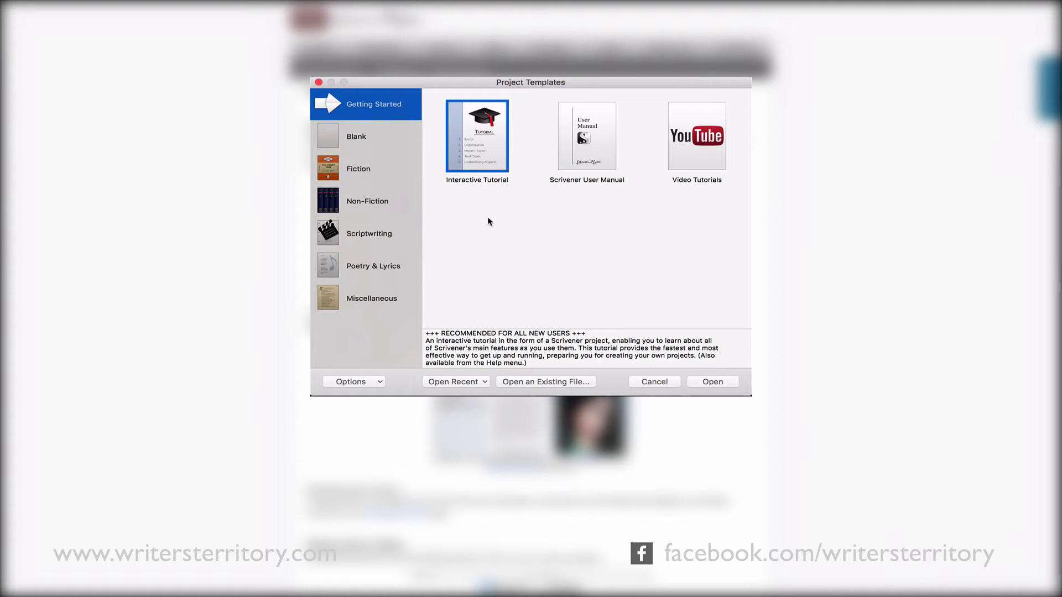
# Step: Choose the Scriptwriting > Screenplay template to save as Introduction to Scrivener.scriv
pyautogui.click(357, 132)
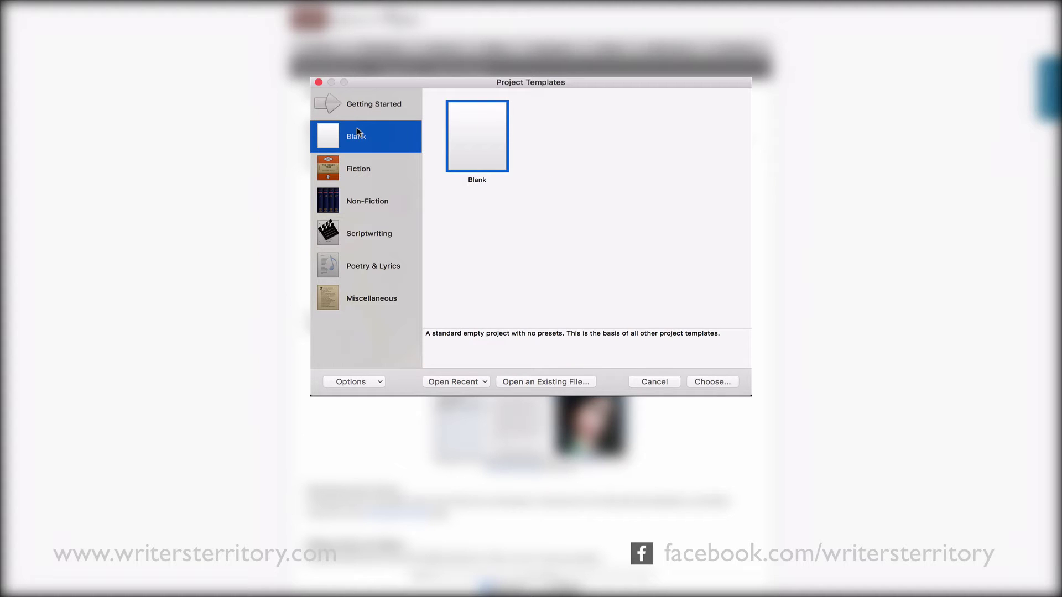
pyautogui.click(367, 240)
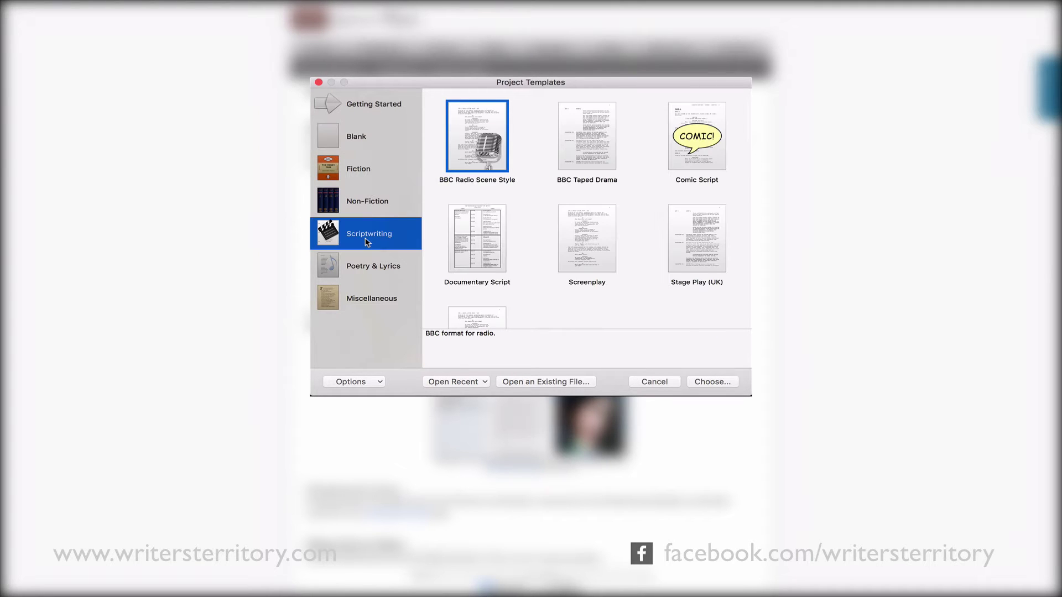
pyautogui.click(585, 228)
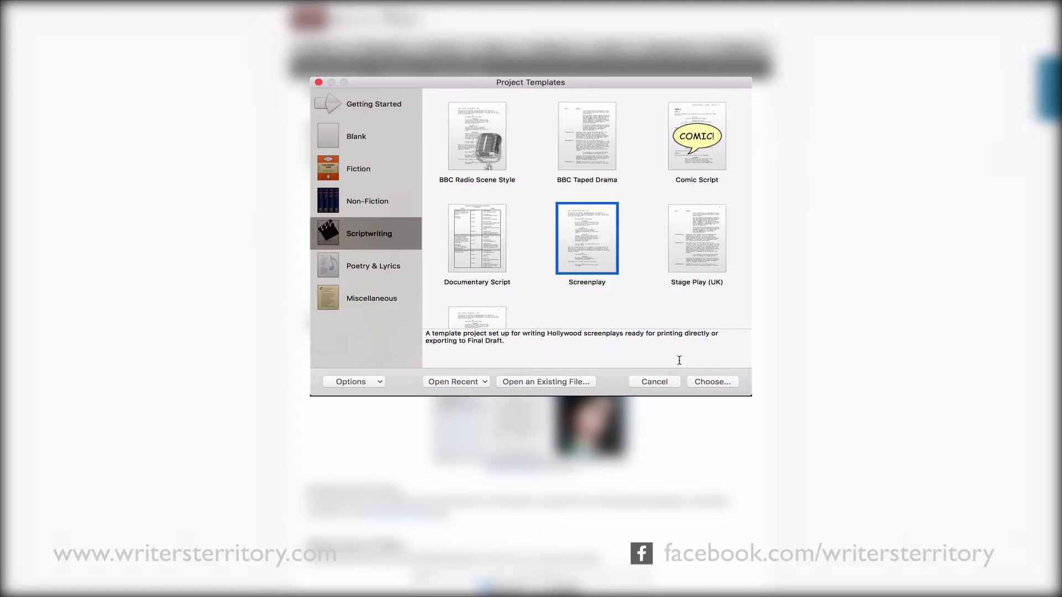
pyautogui.click(708, 383)
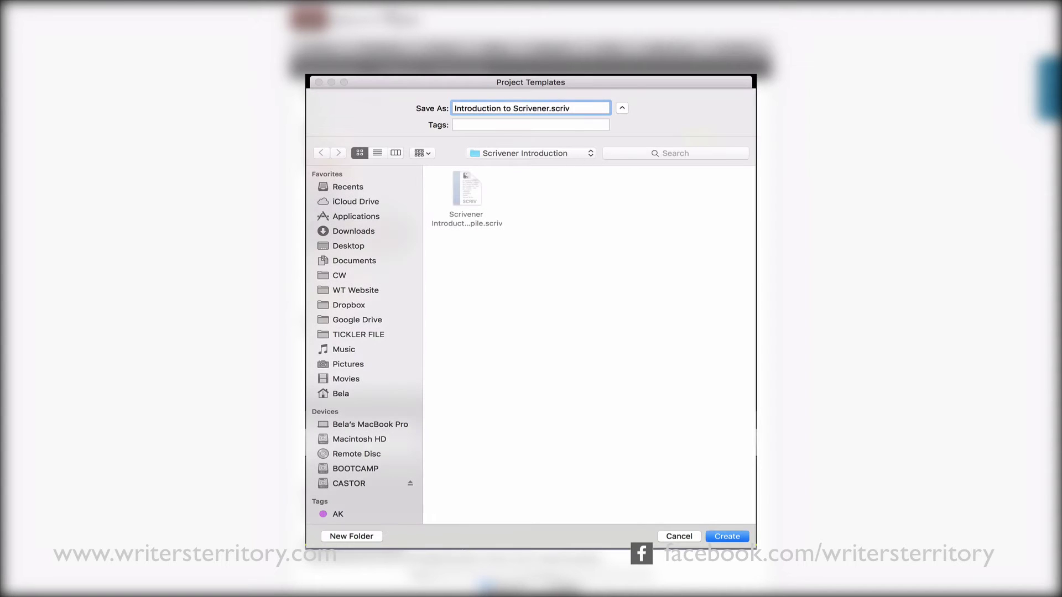
pyautogui.click(727, 533)
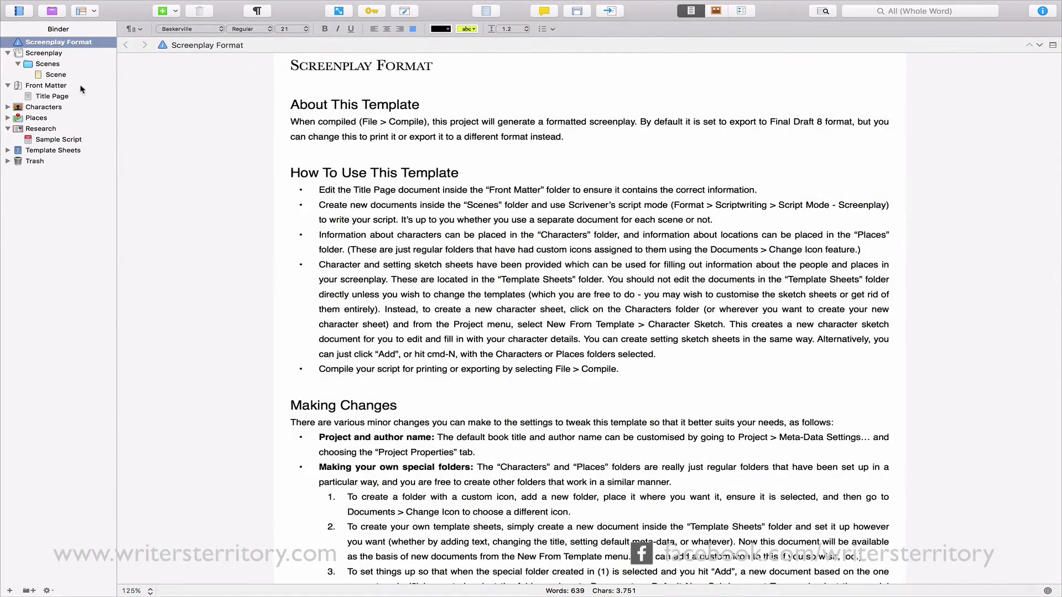
# Step: Write the heading INT. SCENE 1 - DAY and the action 'Action line.' in Scene
pyautogui.click(55, 74)
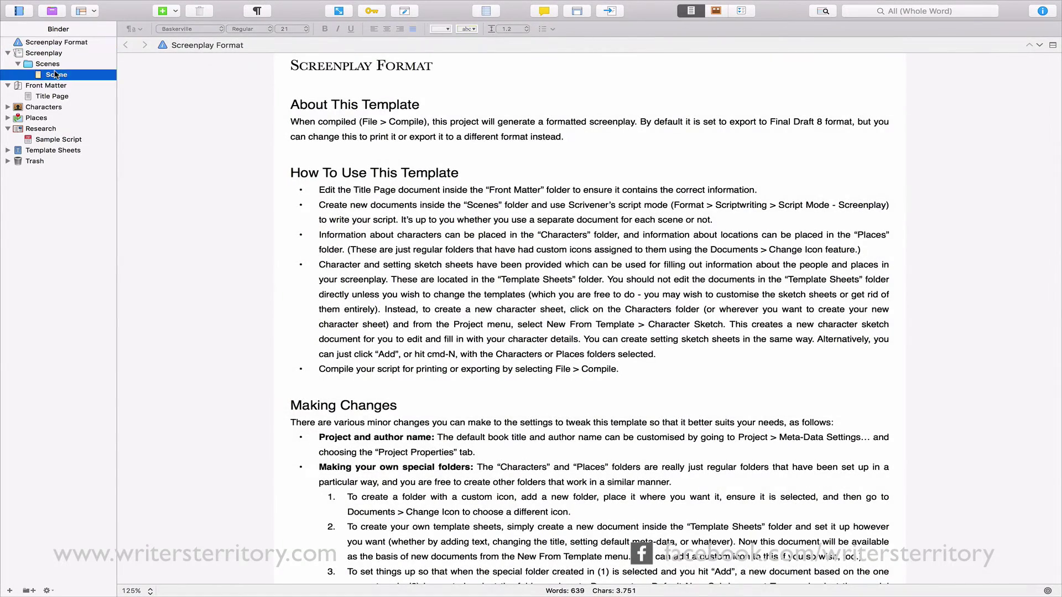
pyautogui.click(308, 131)
pyautogui.write('INT')
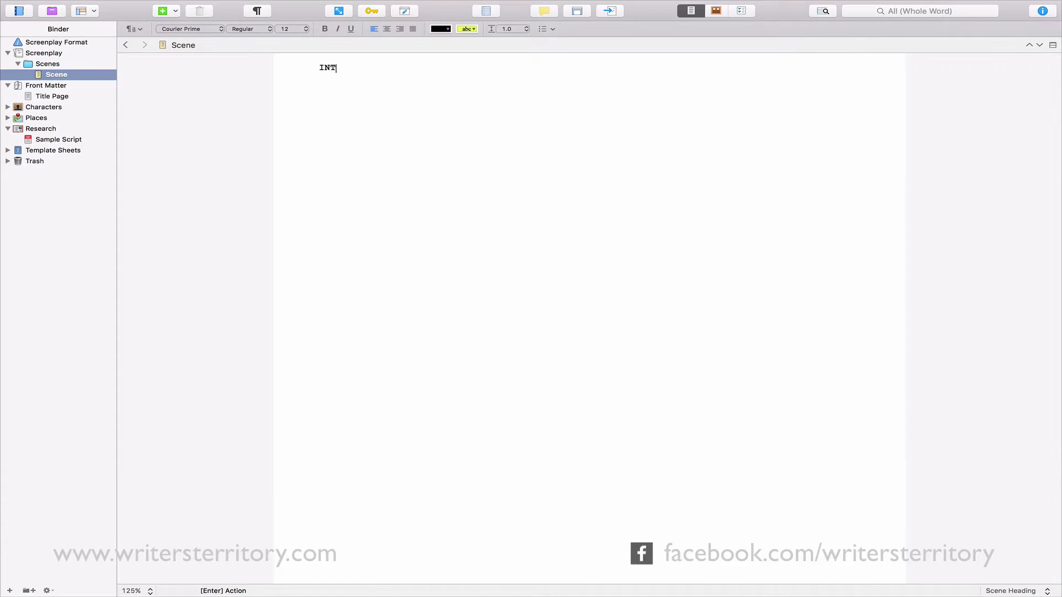
pyautogui.write('. SCENE 1 - DAY')
pyautogui.press('Return')
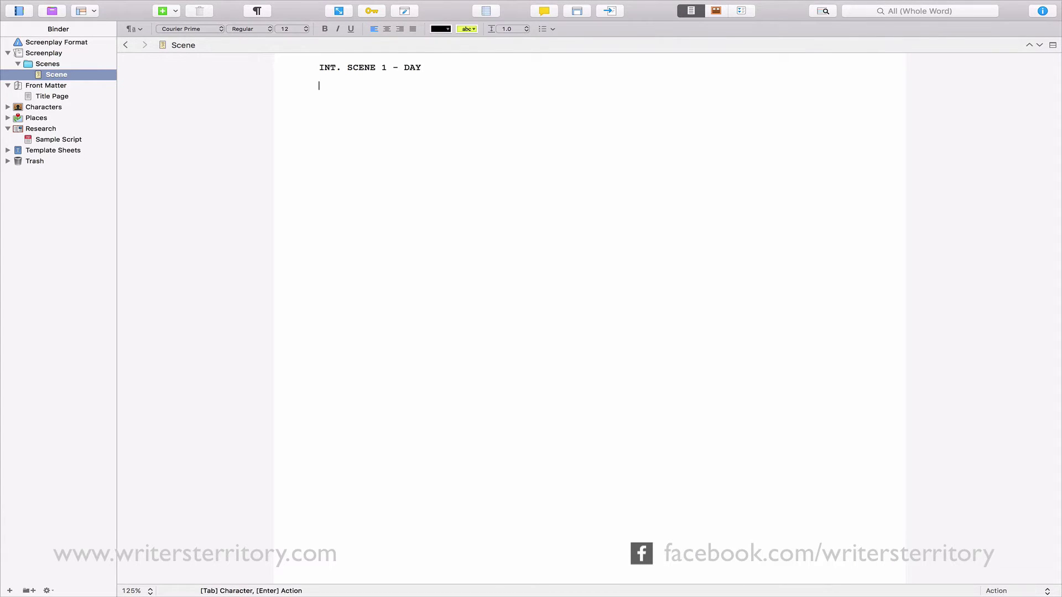
pyautogui.write('Action line.')
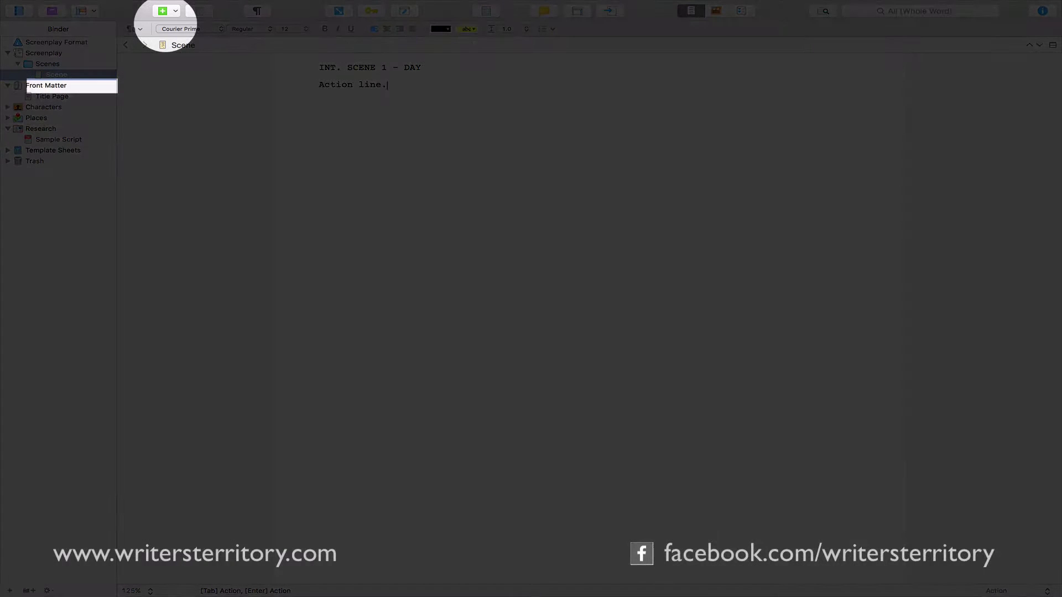
# Step: Add a document named Scene 2 with heading EXT. SCENE 2 - NIGHT and an action line
pyautogui.click(163, 12)
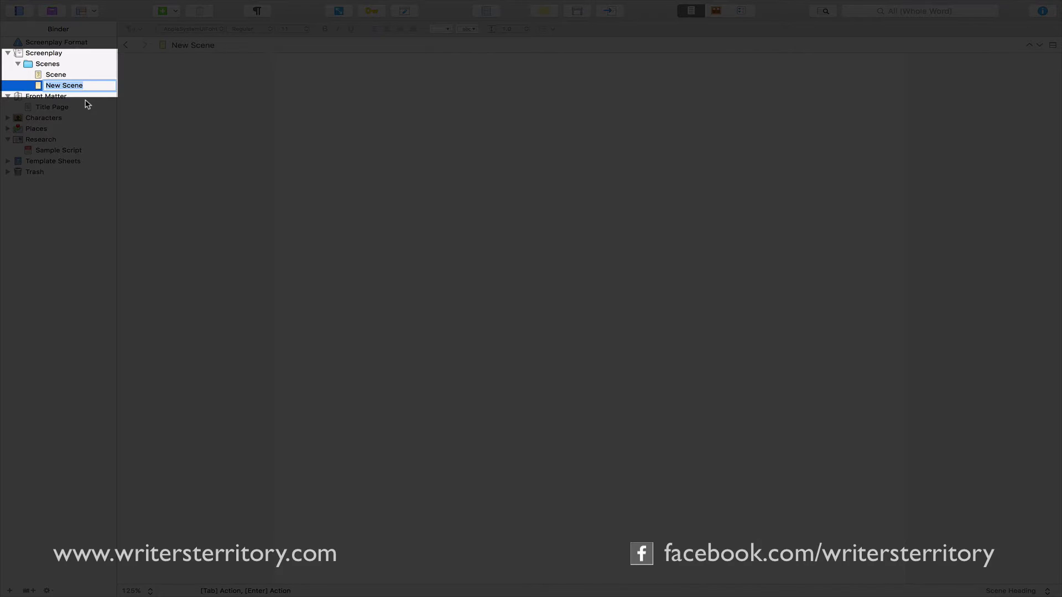
pyautogui.write('Scene 2')
pyautogui.press('Return')
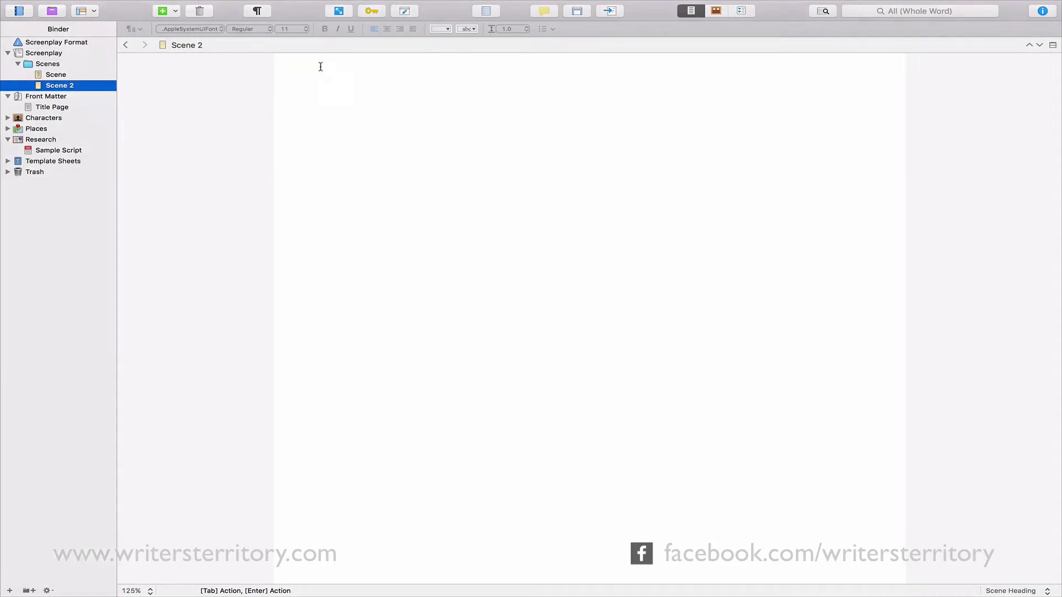
pyautogui.click(320, 66)
pyautogui.write('EXT. ')
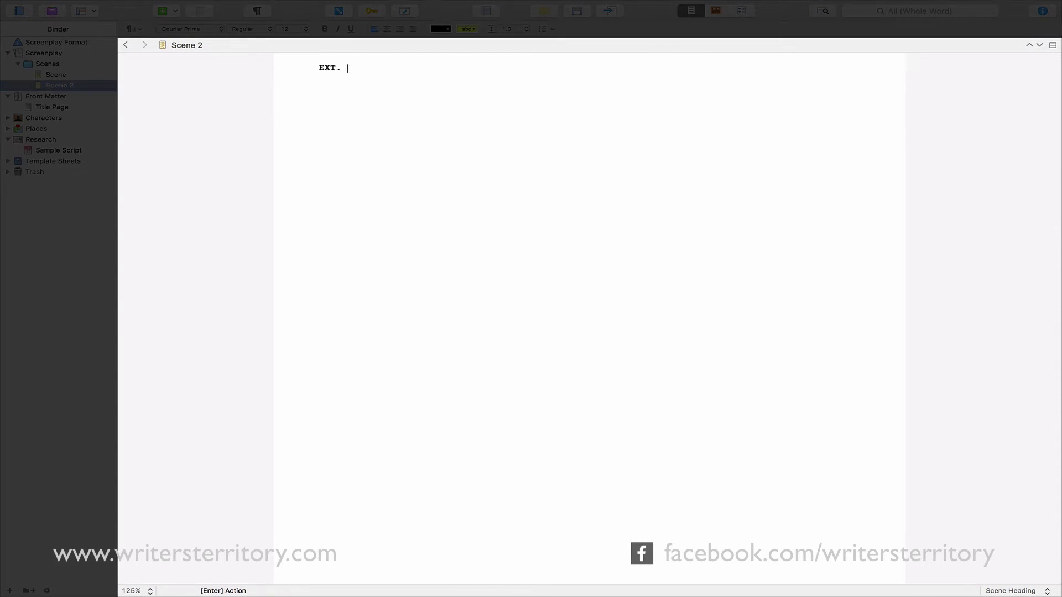
pyautogui.write('SCENE 2 -N')
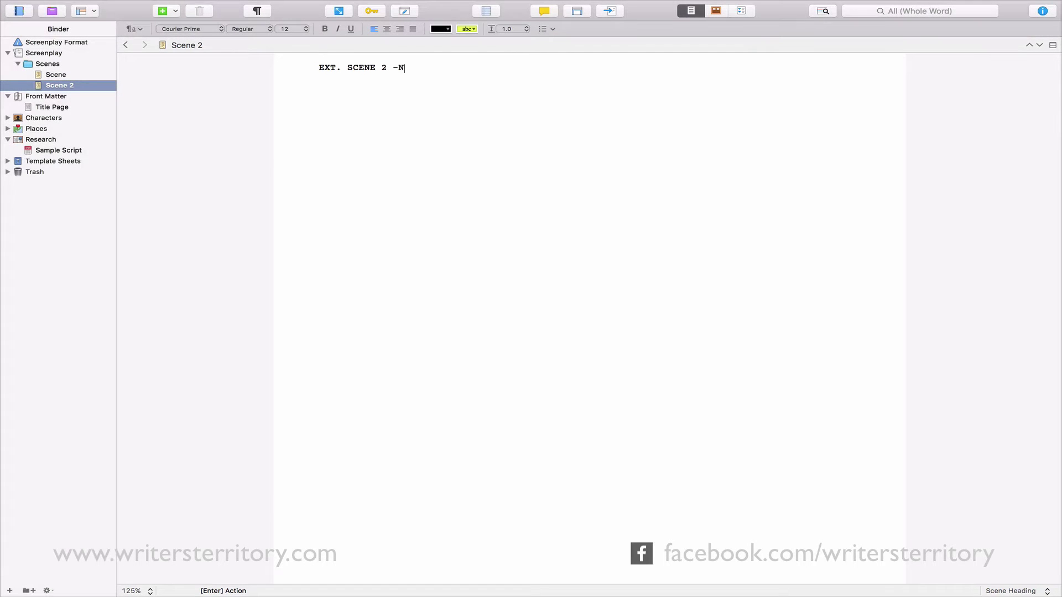
pyautogui.press('BackSpace')
pyautogui.write('NIGHT')
pyautogui.press('Return')
pyautogui.write('Action 1')
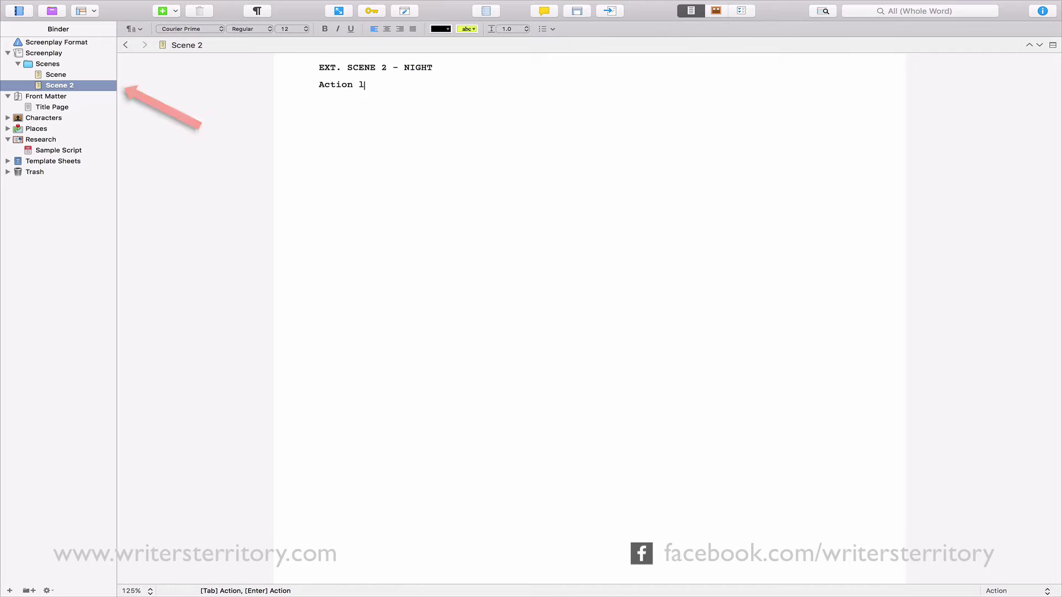
pyautogui.write('ine 2.')
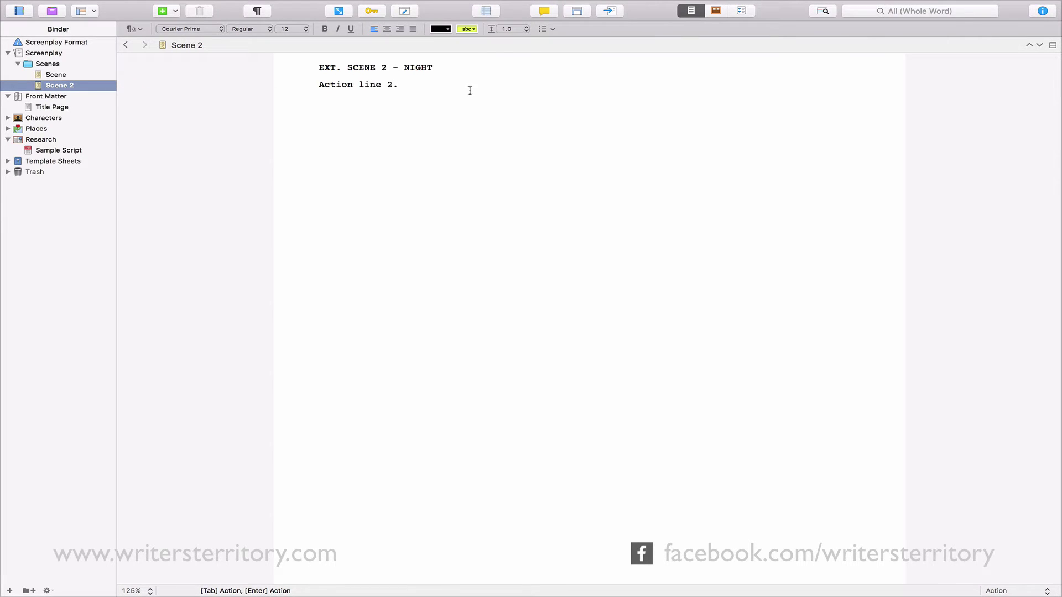
# Step: Add a CHARACTER name and the dialogue line 'dialogue.' below Scene 2's action
pyautogui.press('Return')
pyautogui.press('Tab')
pyautogui.write('CHARACTER')
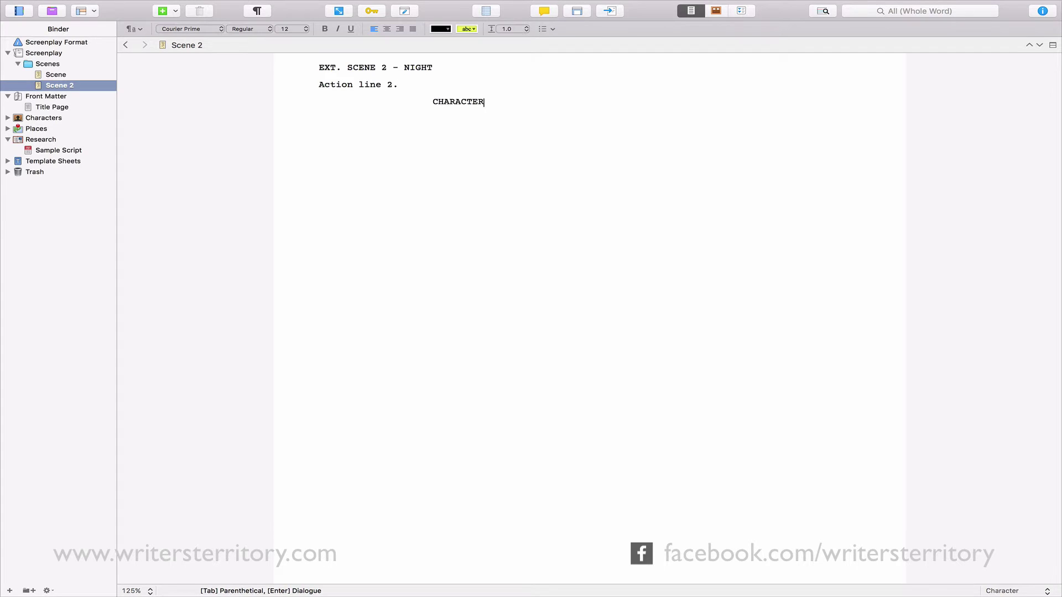
pyautogui.press('BackSpace')
pyautogui.write('R')
pyautogui.press('Return')
pyautogui.write('dialogue.')
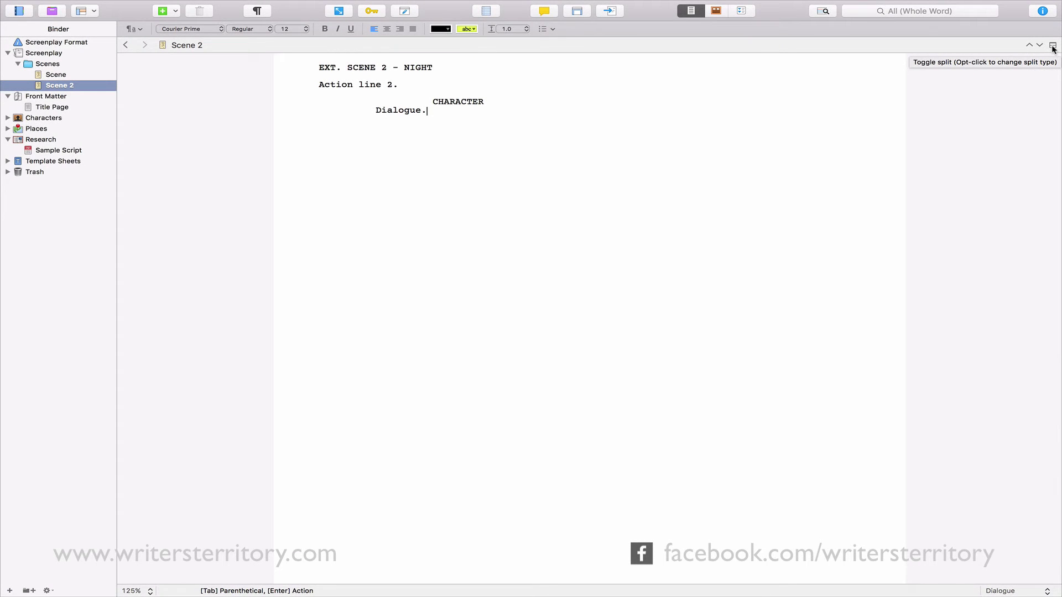
# Step: Split the editor side by side, load Scene in the right pane, then close the split
pyautogui.press('alt')
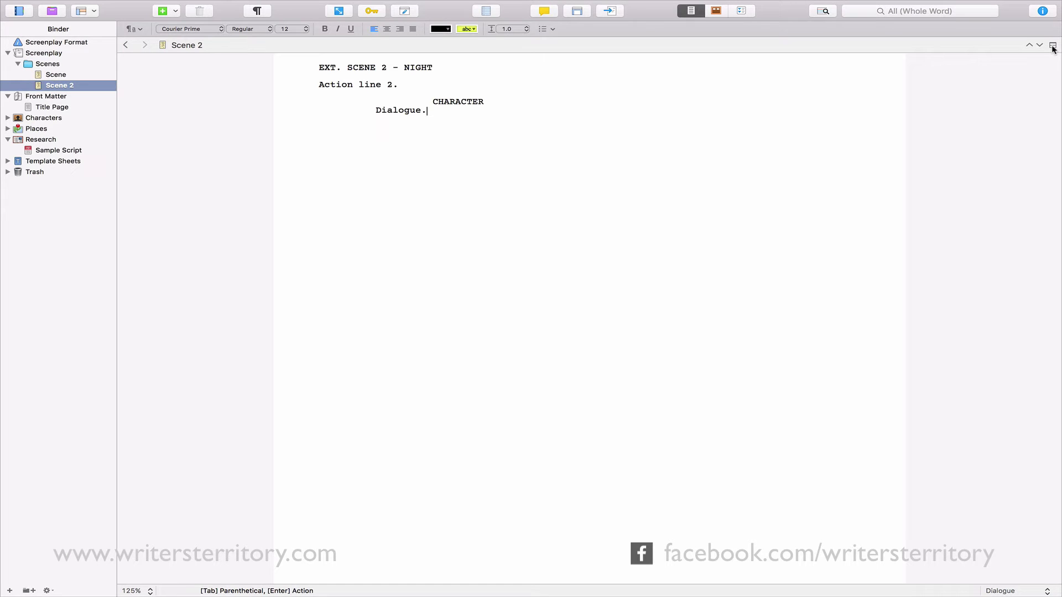
pyautogui.keyDown('alt'); pyautogui.click(1052, 46); pyautogui.keyUp('alt')
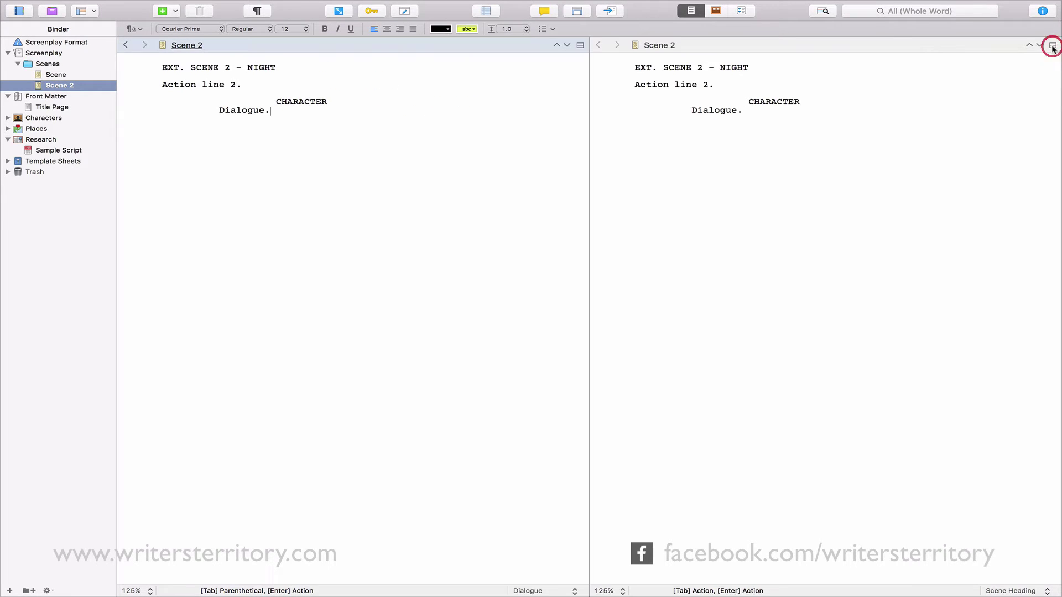
pyautogui.click(879, 205)
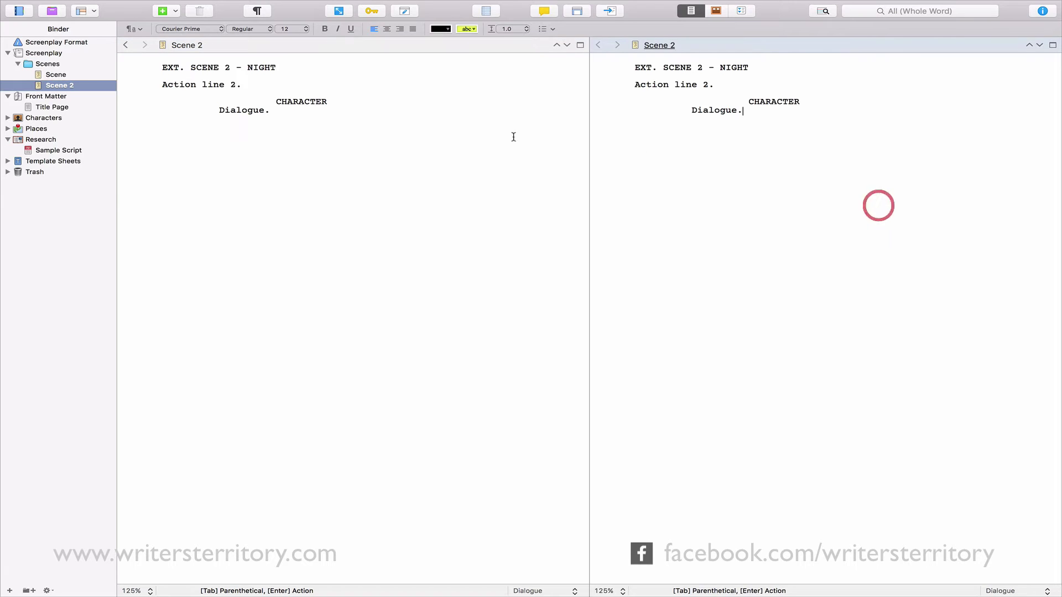
pyautogui.click(67, 77)
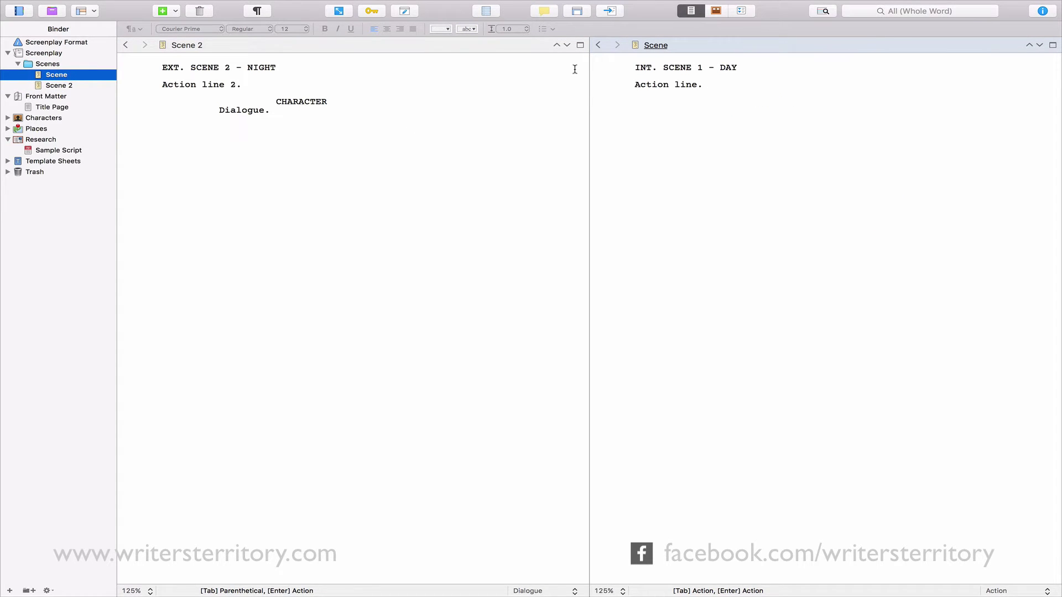
pyautogui.click(579, 45)
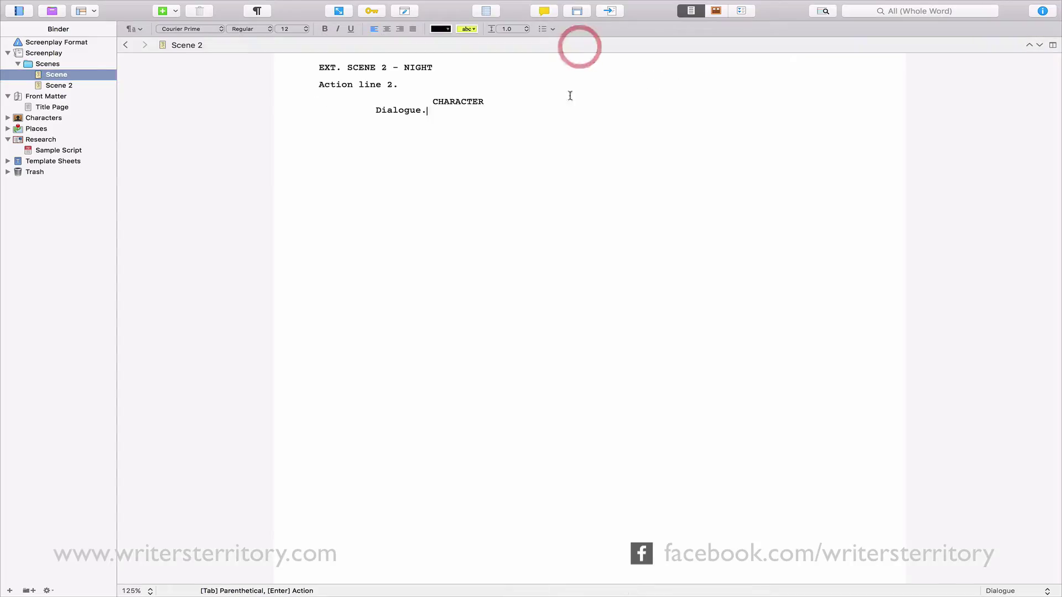
# Step: Select Scene and Scene 2 together and view them as one Scrivenings text
pyautogui.click(54, 75)
pyautogui.keyDown('shift'); pyautogui.click(51, 86); pyautogui.keyUp('shift')
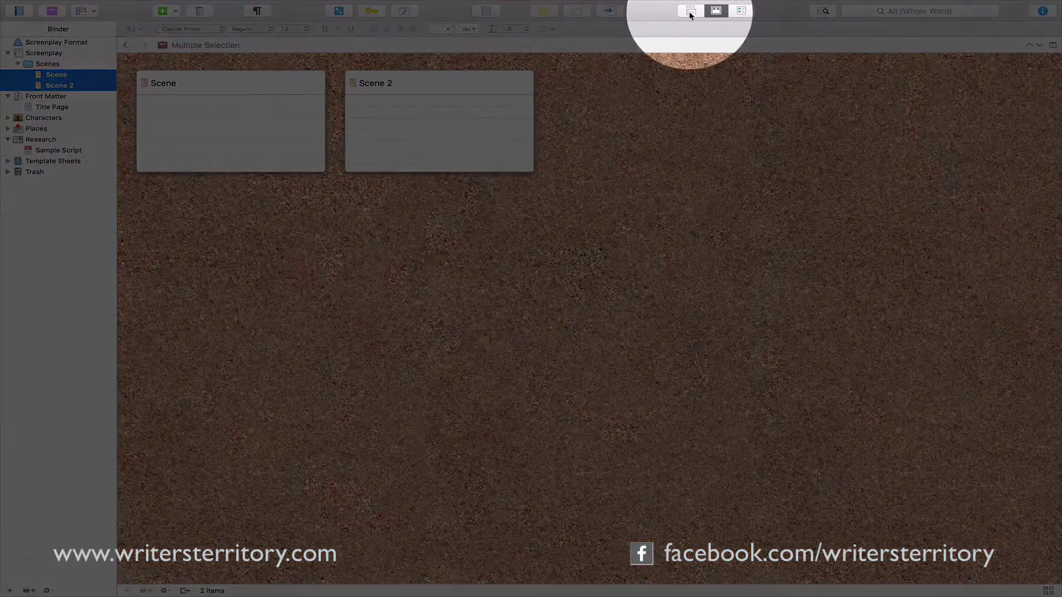
pyautogui.click(690, 13)
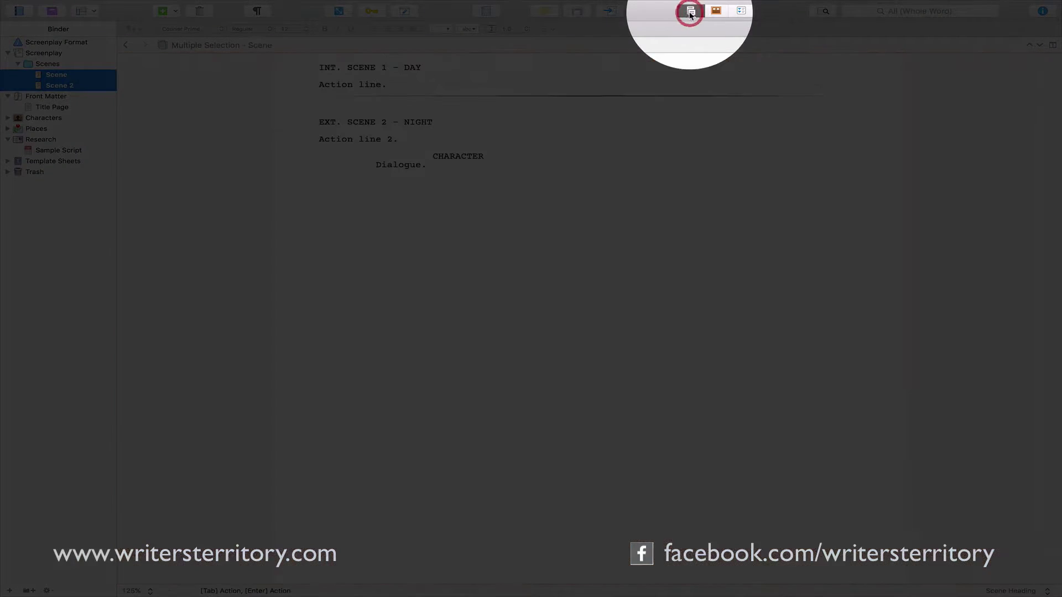
pyautogui.moveTo(307, 68); pyautogui.dragTo(476, 240)
pyautogui.click(477, 242)
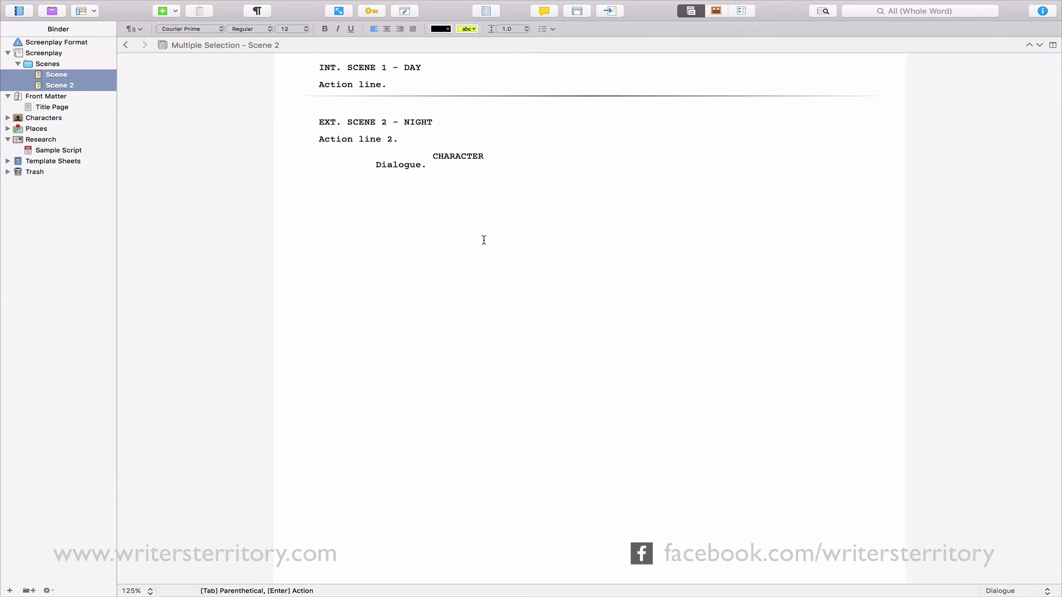
# Step: Bring up the File > Import sheet and dismiss it without importing anything
pyautogui.click(95, 6)
pyautogui.moveTo(181, 132)
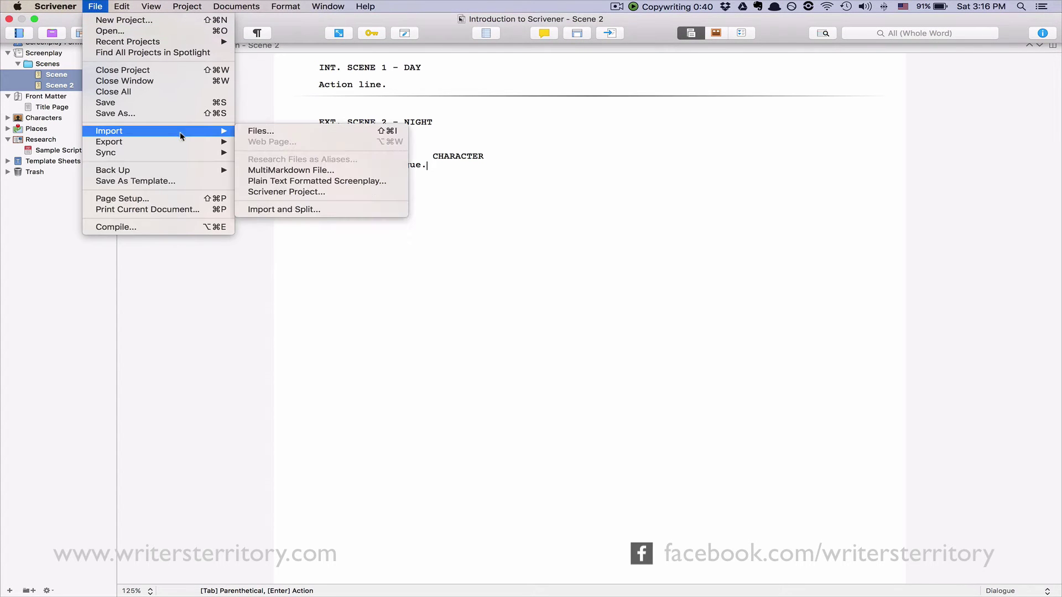
pyautogui.click(261, 129)
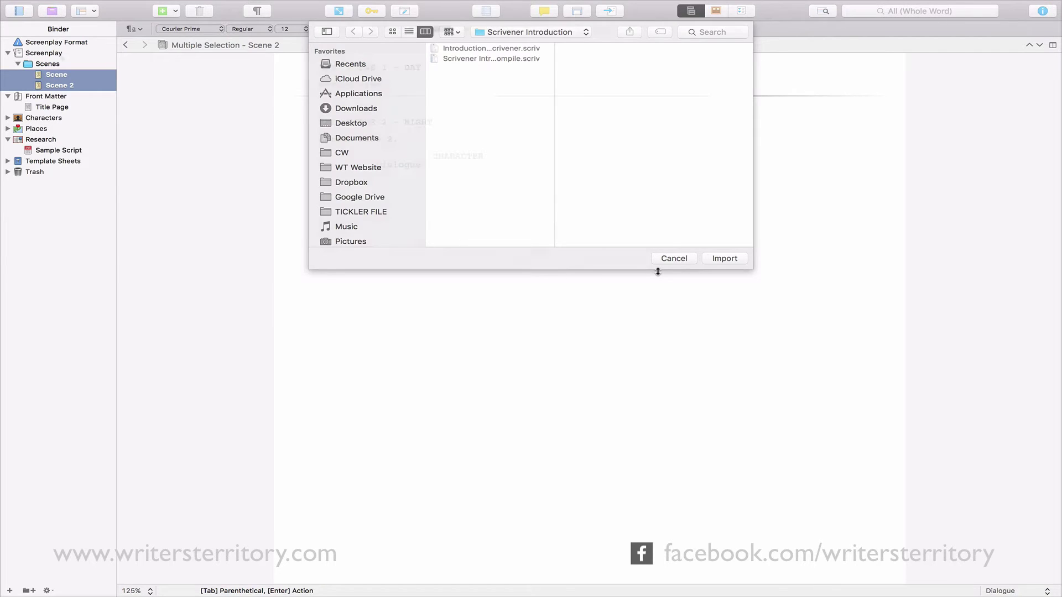
pyautogui.click(673, 258)
# Step: Show the Screenplay folder as a composite, then collapse and re-expand it to reveal Scenes
pyautogui.click(17, 53)
pyautogui.click(7, 53)
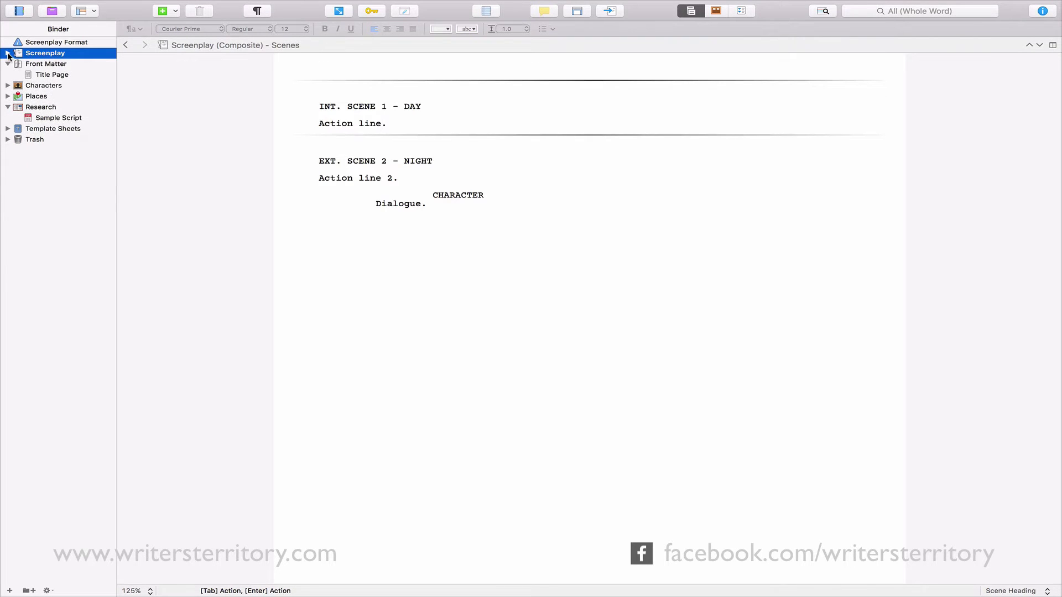
pyautogui.click(8, 53)
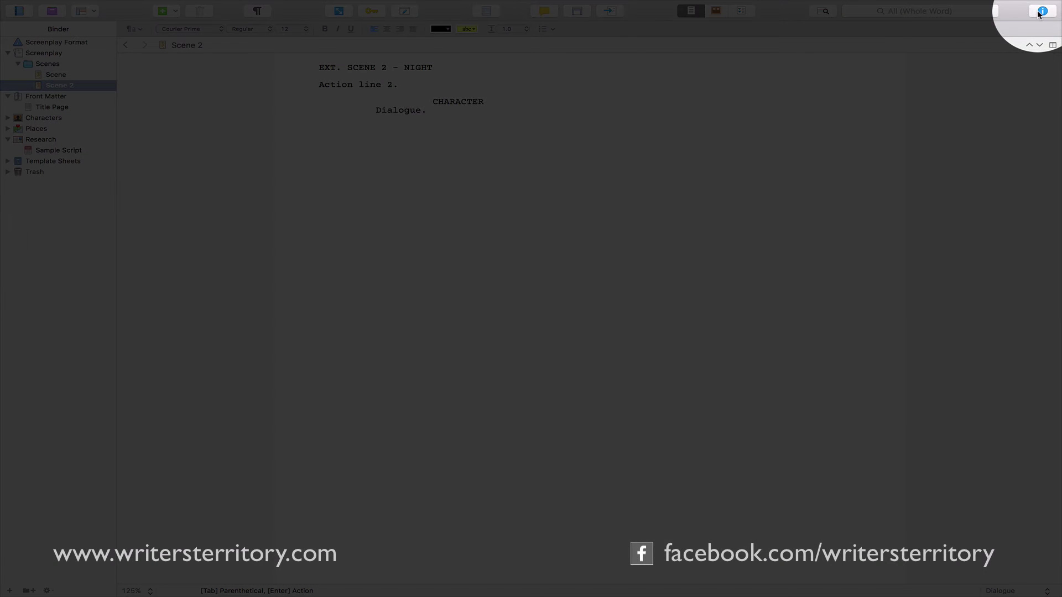
# Step: Show Scene 2's Inspector, toggle it off with Cmd-Option-I, and bring it back
pyautogui.click(1038, 12)
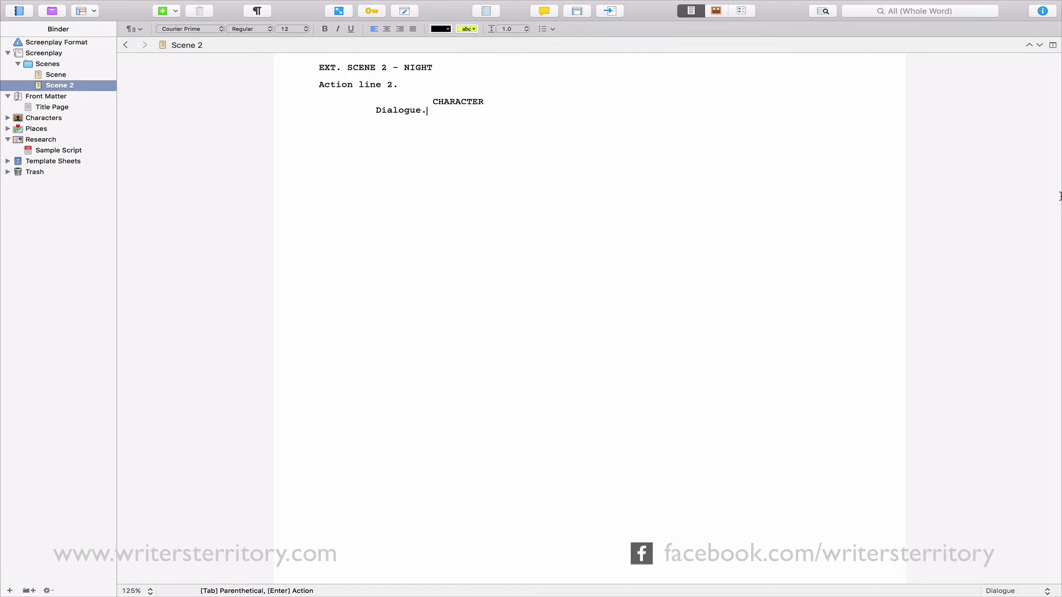
pyautogui.press('super+alt+i')
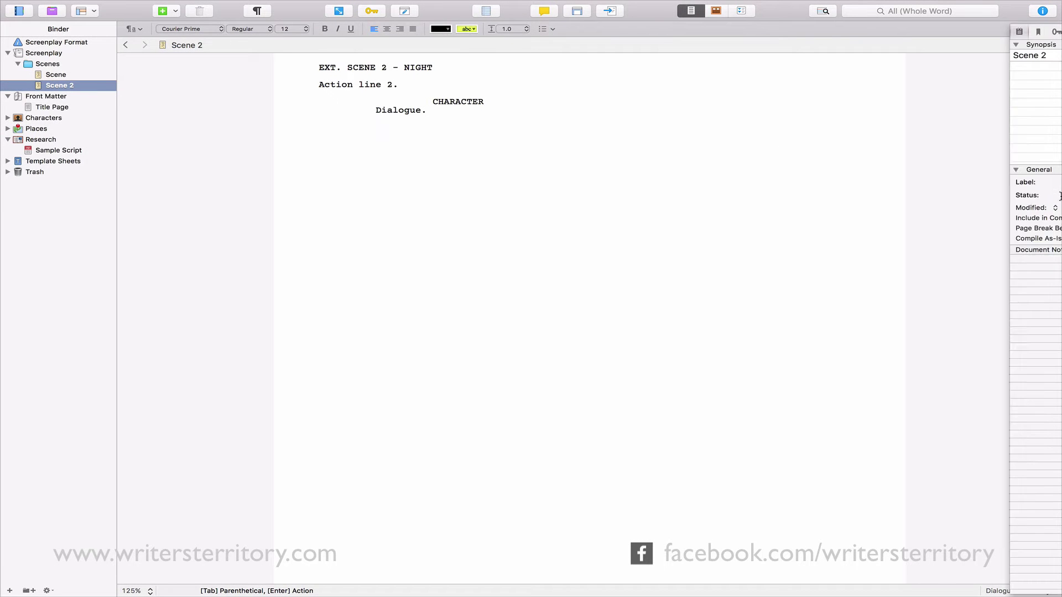
pyautogui.press('super+alt+i')
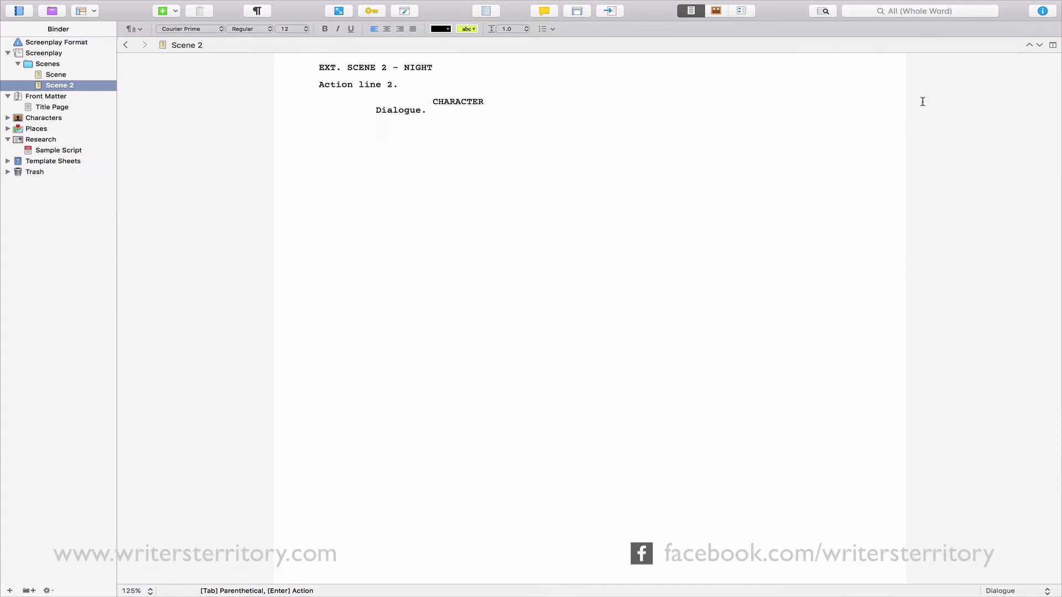
pyautogui.click(1040, 11)
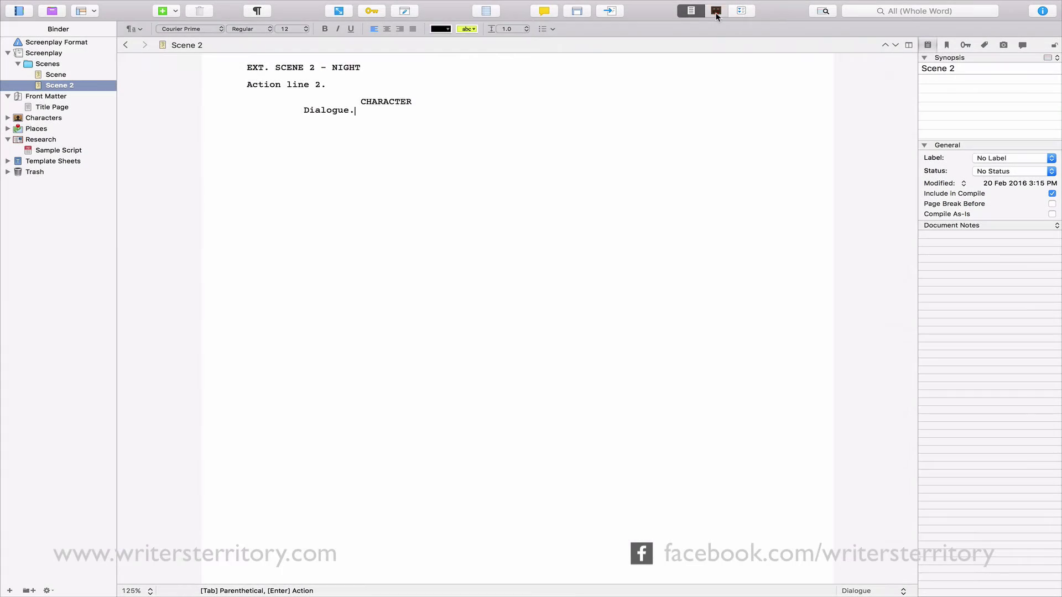
# Step: Show the Scenes folder on the Corkboard and give Scene the synopsis 'Scene 1 Synopsis.'
pyautogui.click(716, 12)
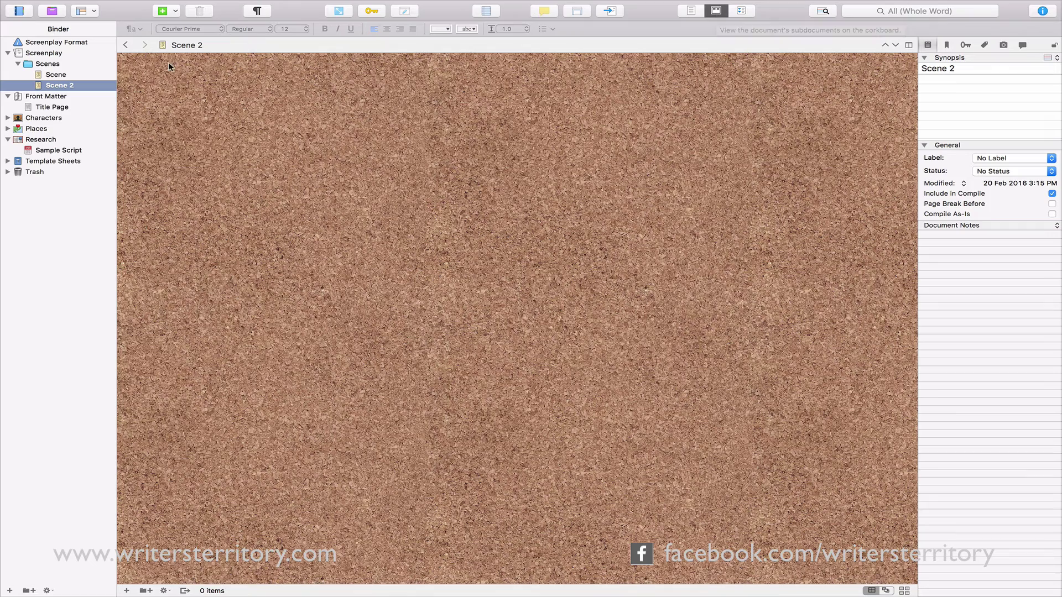
pyautogui.click(55, 65)
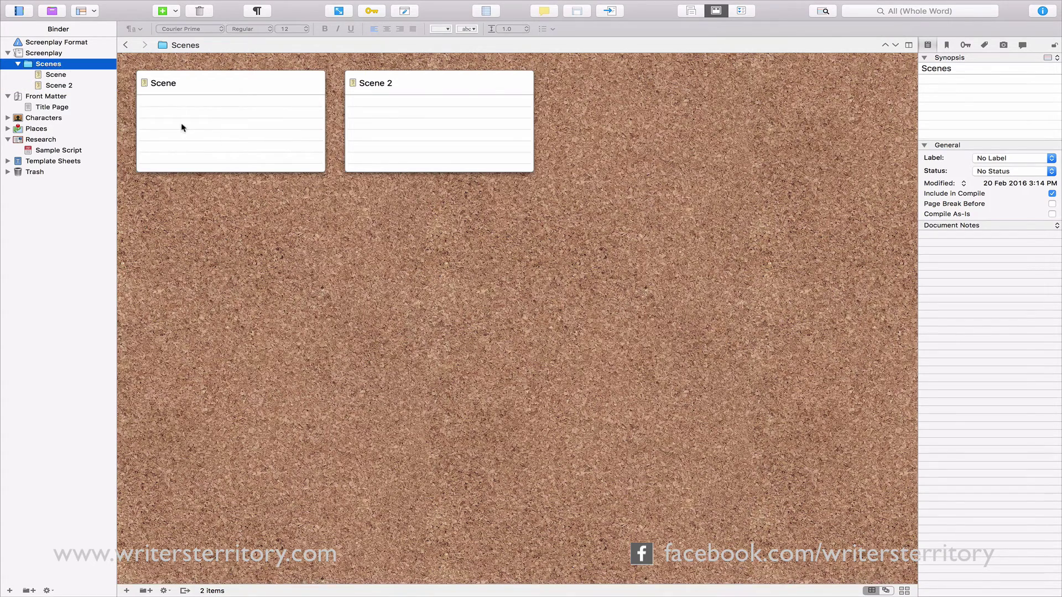
pyautogui.click(191, 126)
pyautogui.click(192, 125)
pyautogui.write('S')
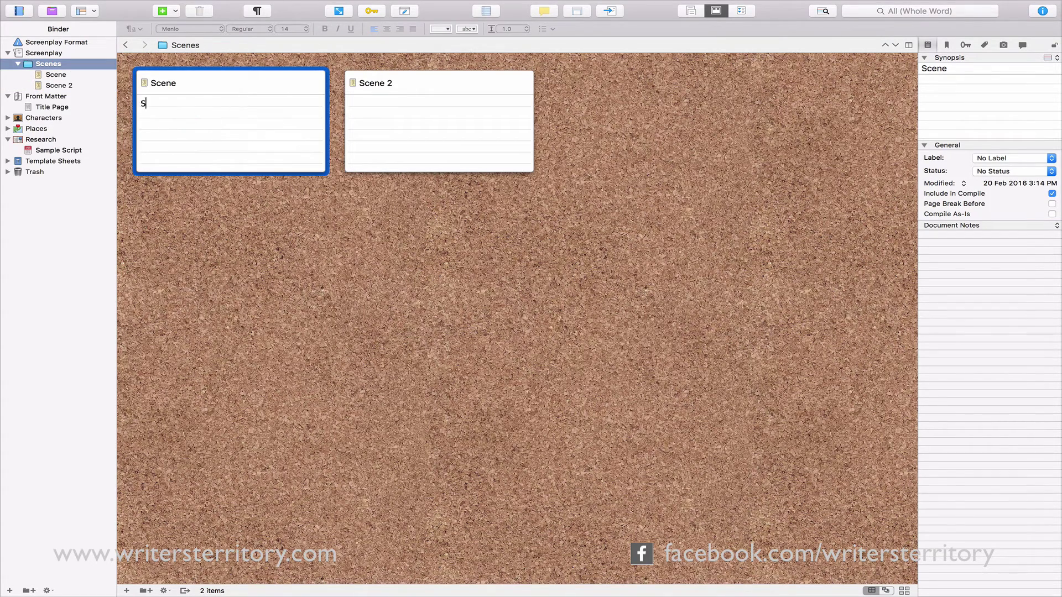
pyautogui.write('cene 1 Synopsis.')
pyautogui.click(363, 192)
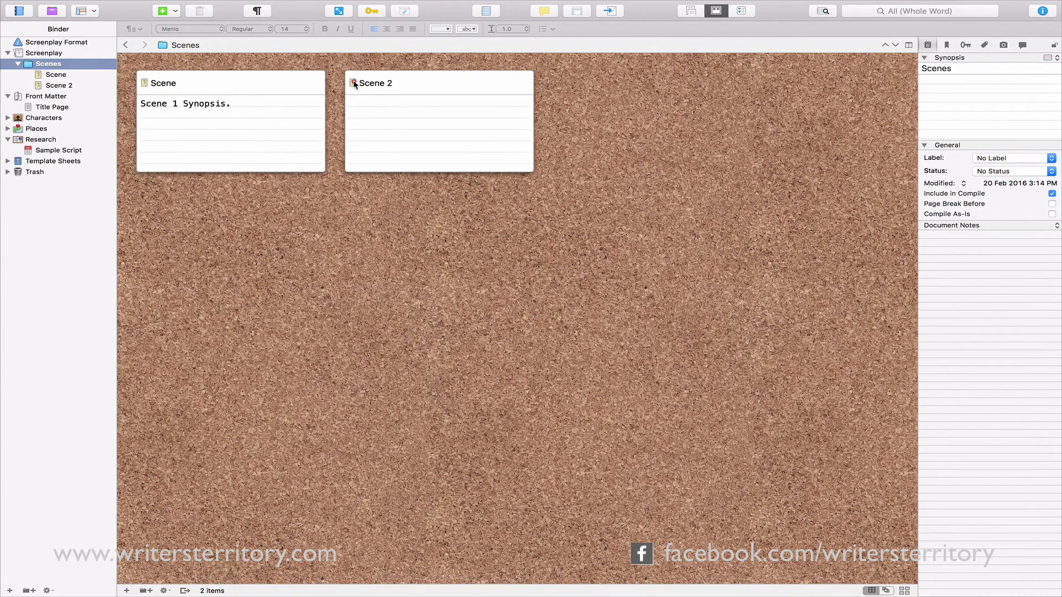
# Step: Give Scene 2 the synopsis 'Scene 2 Synopsis.', moving its card first and back after Scene
pyautogui.moveTo(355, 85); pyautogui.dragTo(145, 84)
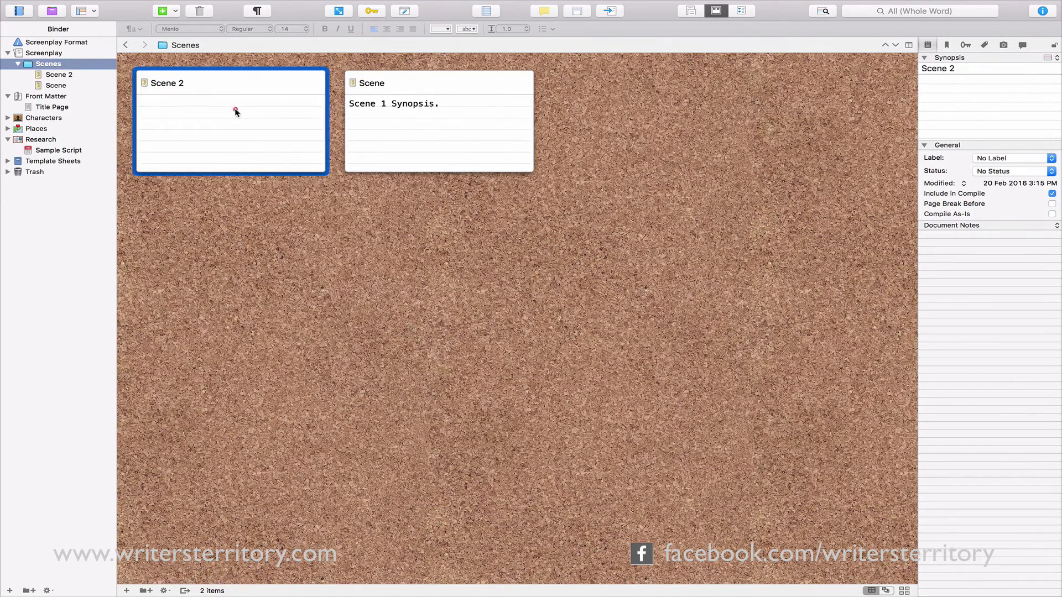
pyautogui.click(235, 112)
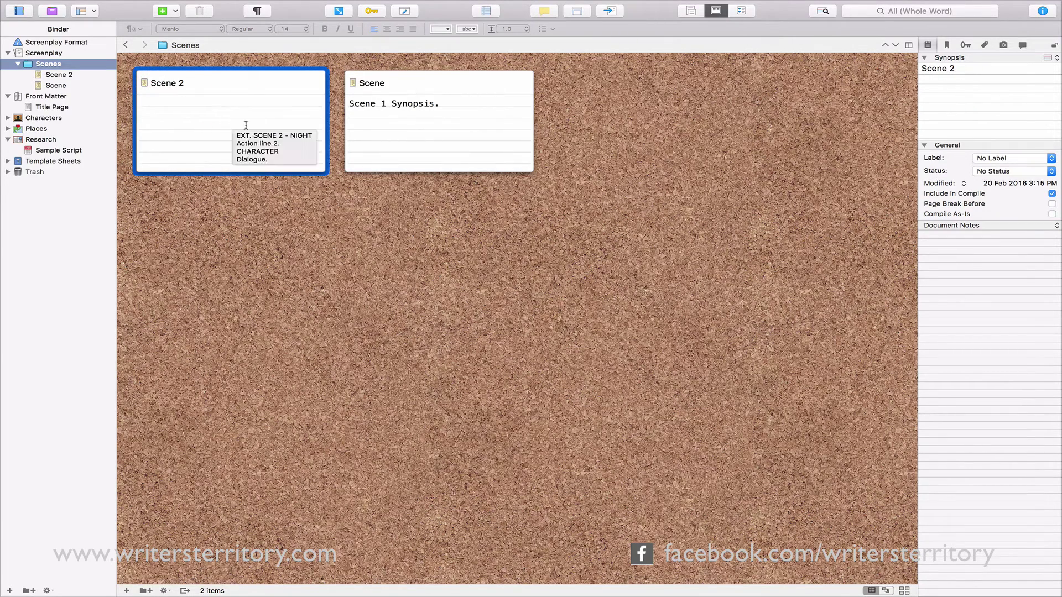
pyautogui.write('Sce')
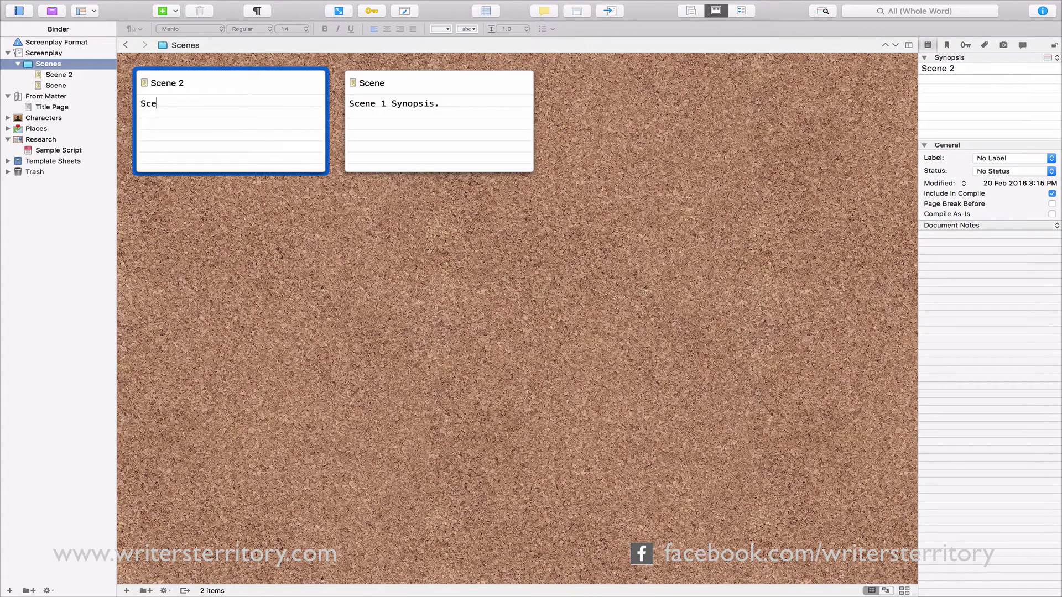
pyautogui.write('ne 2 Synopsis.')
pyautogui.click(304, 216)
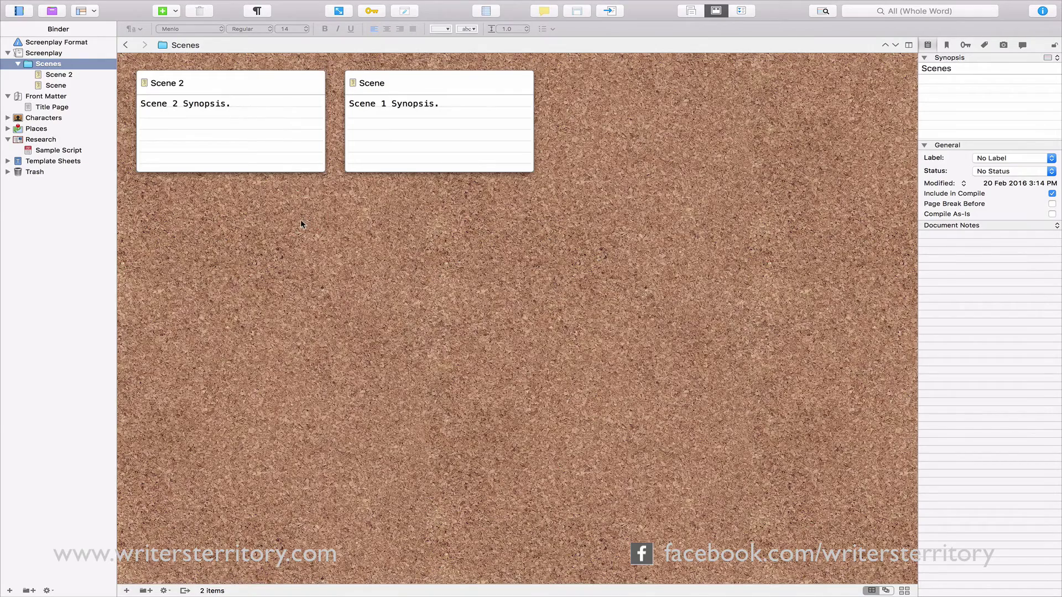
pyautogui.moveTo(146, 86); pyautogui.dragTo(607, 83)
# Step: Add 'Action line 2.' on a new line below the existing action line in Scene
pyautogui.click(308, 253)
pyautogui.click(56, 75)
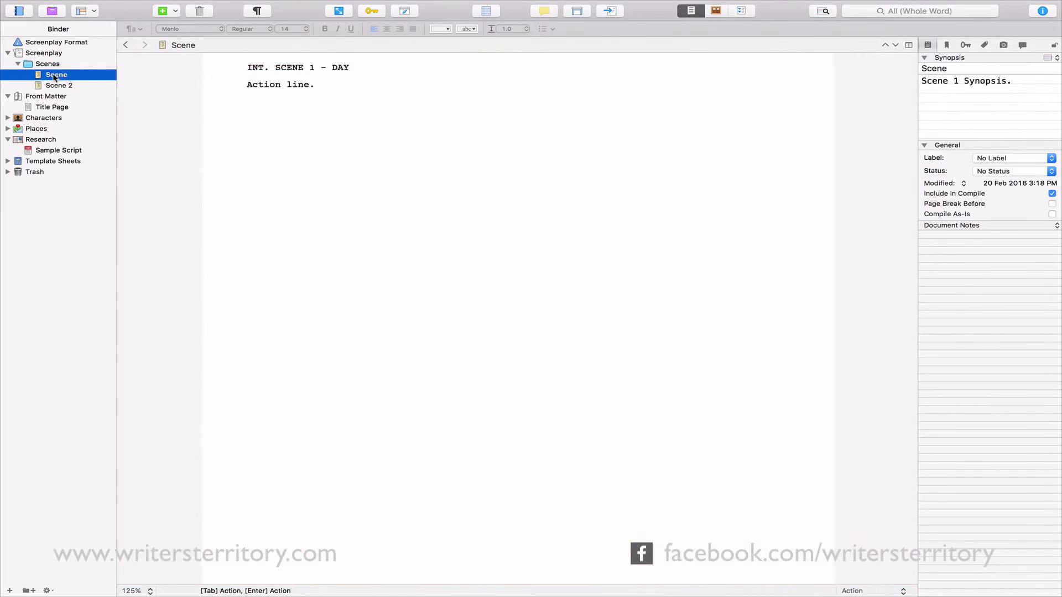
pyautogui.click(355, 85)
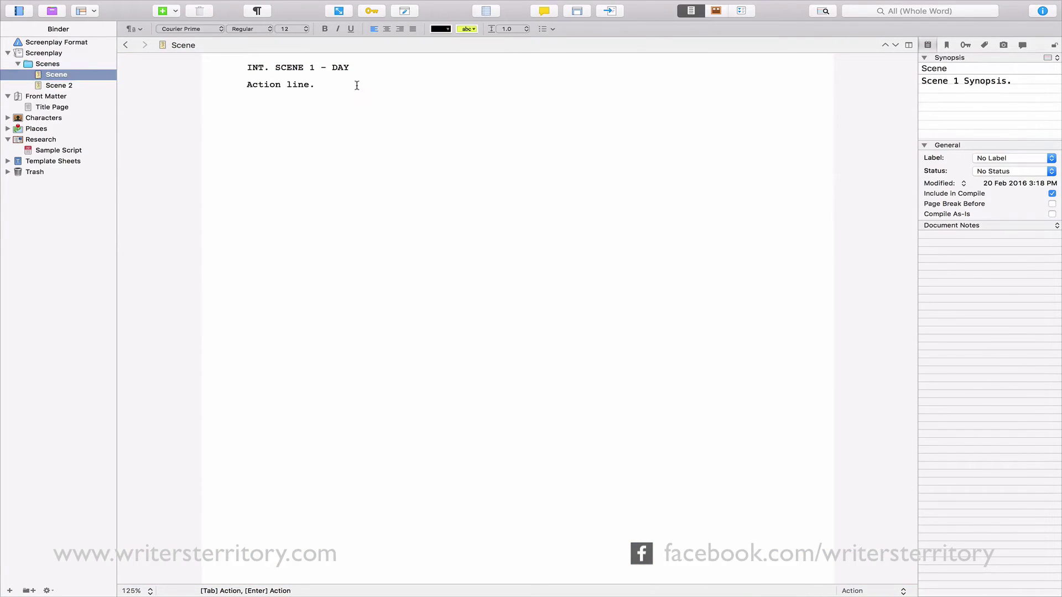
pyautogui.press('Return')
pyautogui.write('Action line 2.')
# Step: Split Scene at the start of Action line 2. into a separate document
pyautogui.click(245, 101)
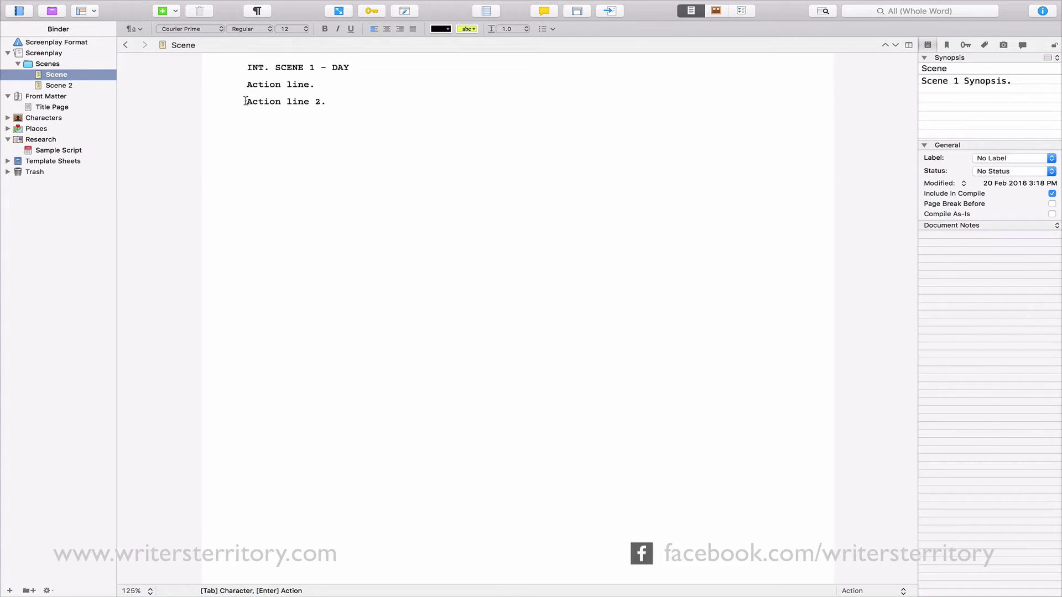
pyautogui.click(236, 6)
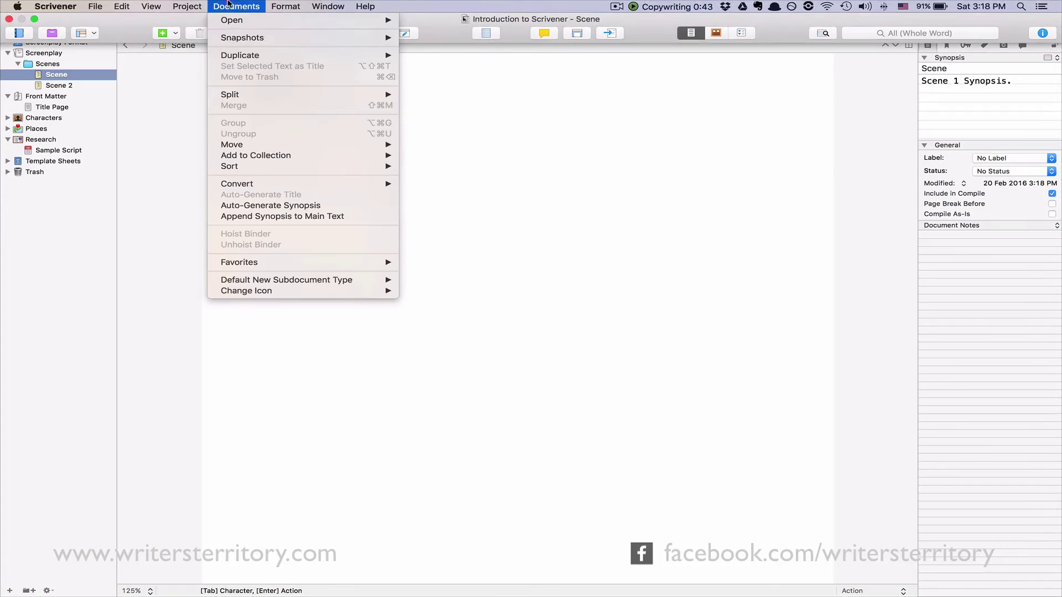
pyautogui.moveTo(362, 92)
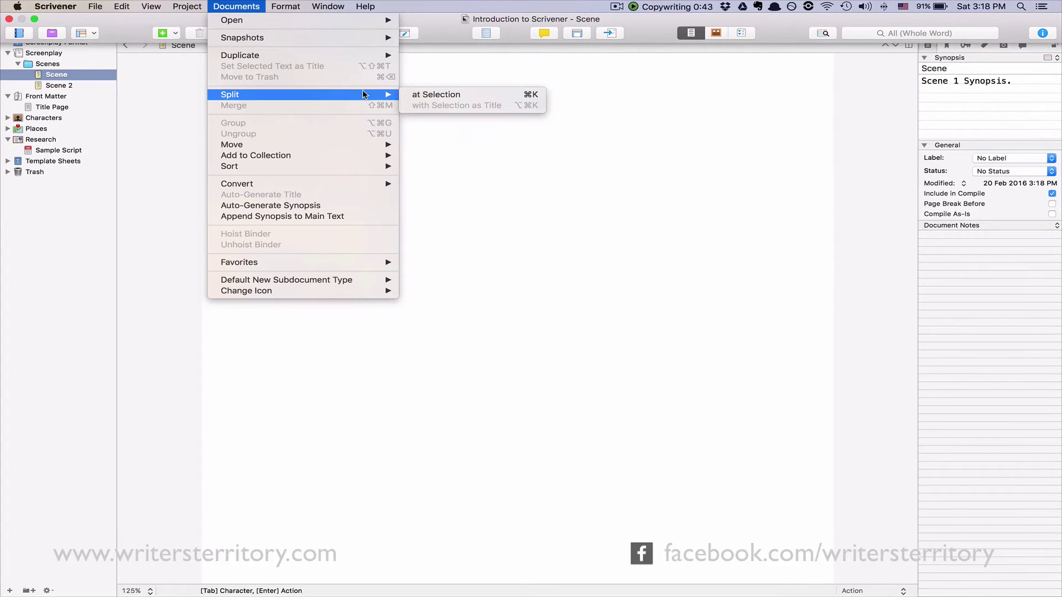
pyautogui.click(437, 94)
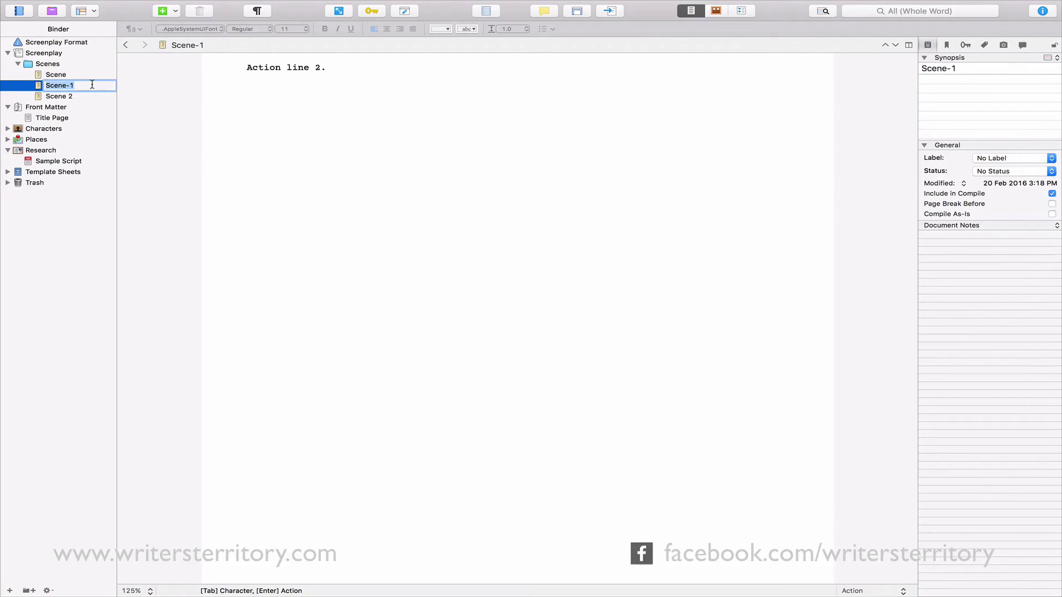
# Step: Merge Scene and the split-off Scene-1 back into a single Scene document
pyautogui.click(57, 75)
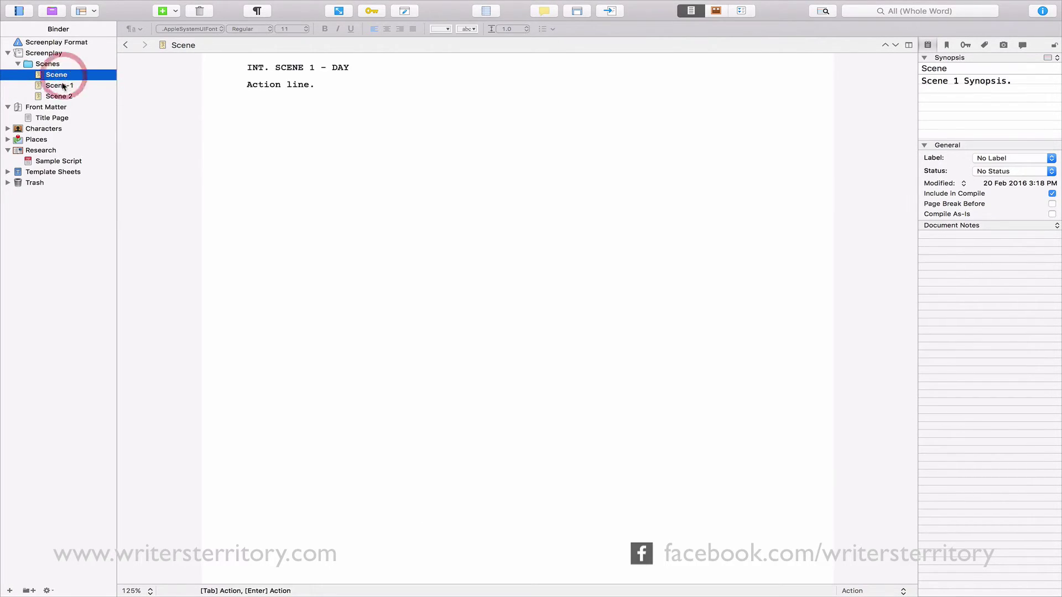
pyautogui.keyDown('shift'); pyautogui.click(62, 86); pyautogui.keyUp('shift')
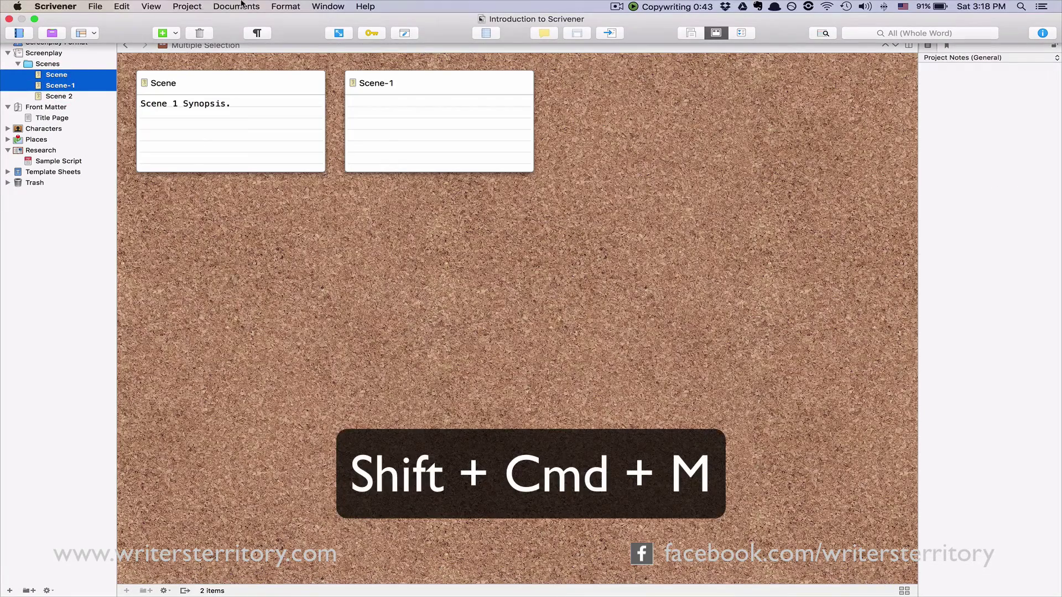
pyautogui.click(236, 6)
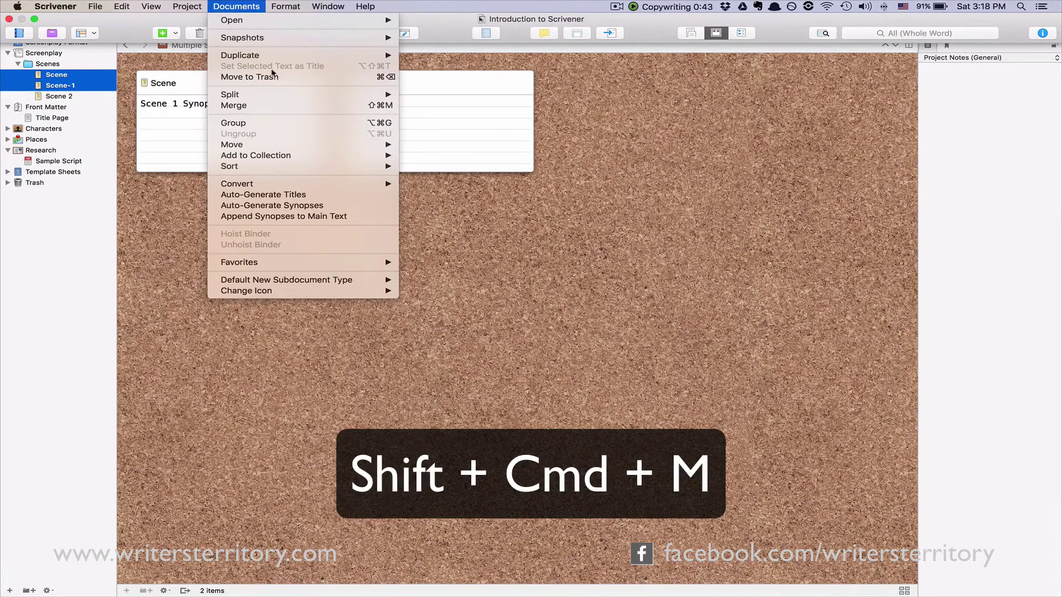
pyautogui.click(265, 105)
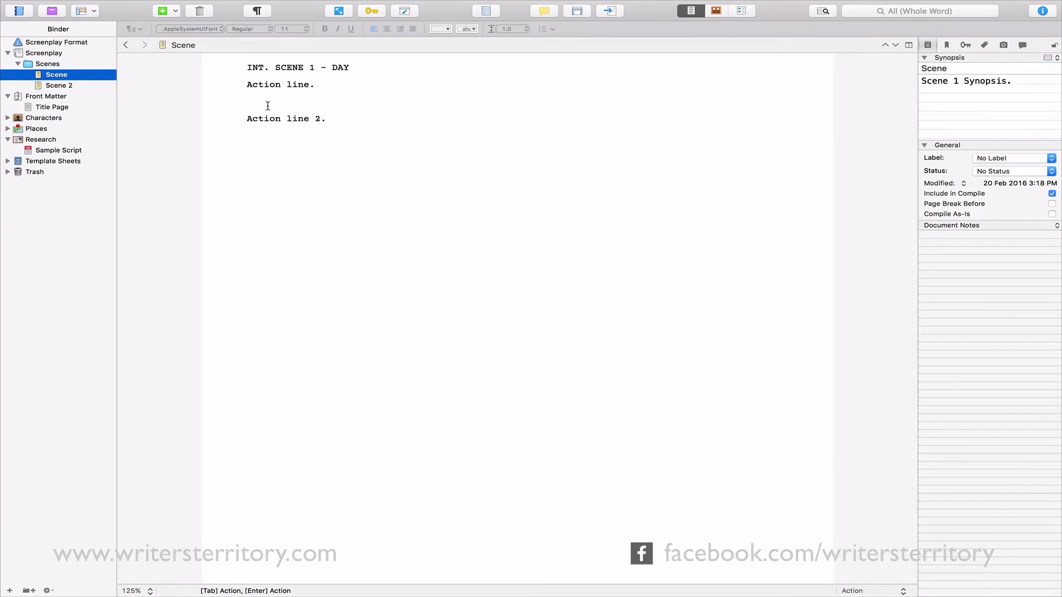
pyautogui.click(347, 134)
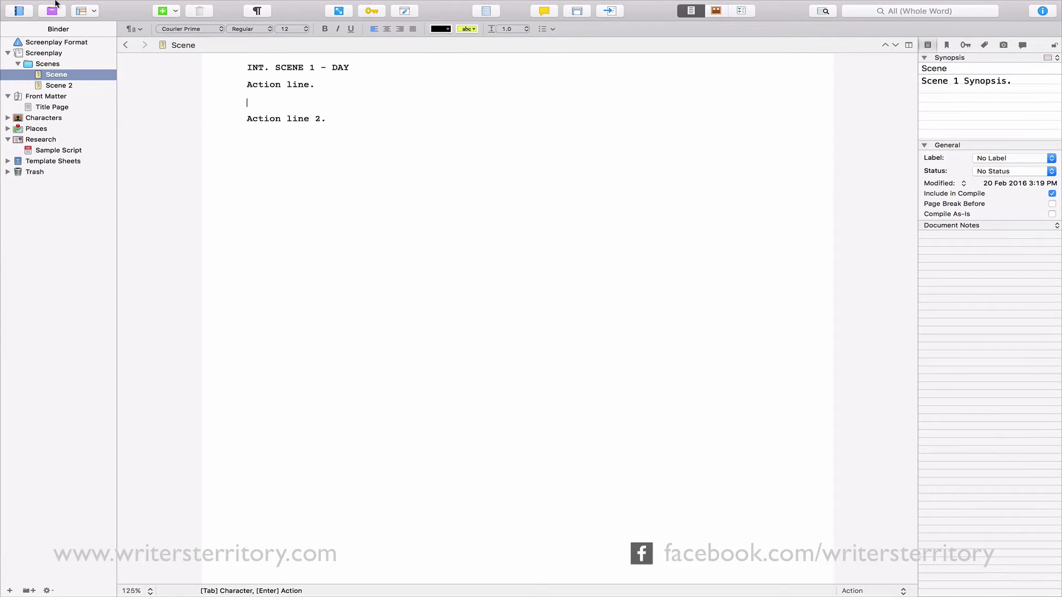
# Step: Save the project and show the Introduction to Scrivener.scriv package contents in Finder
pyautogui.click(95, 6)
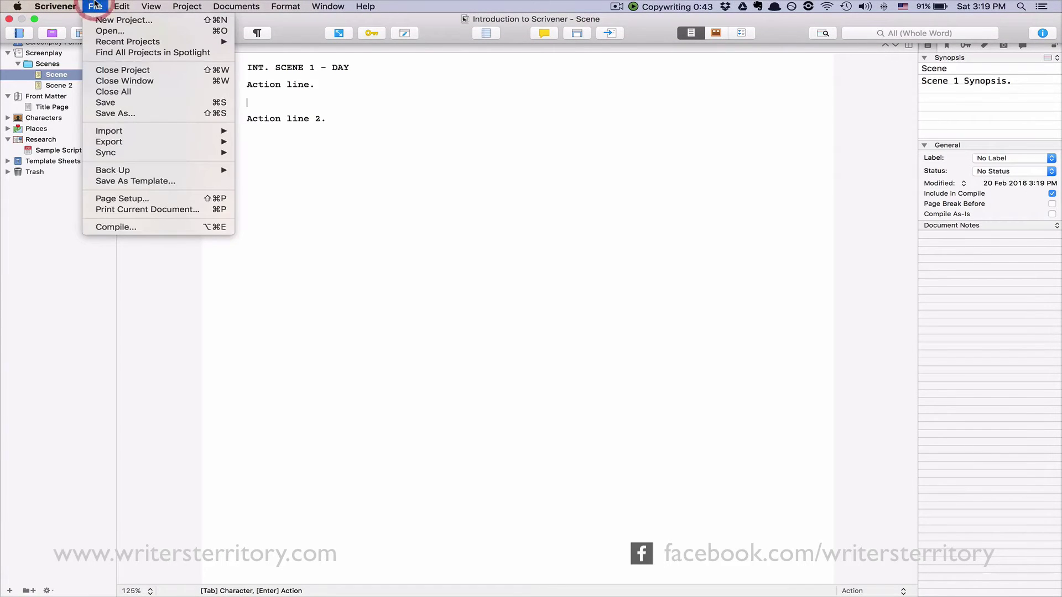
pyautogui.click(144, 102)
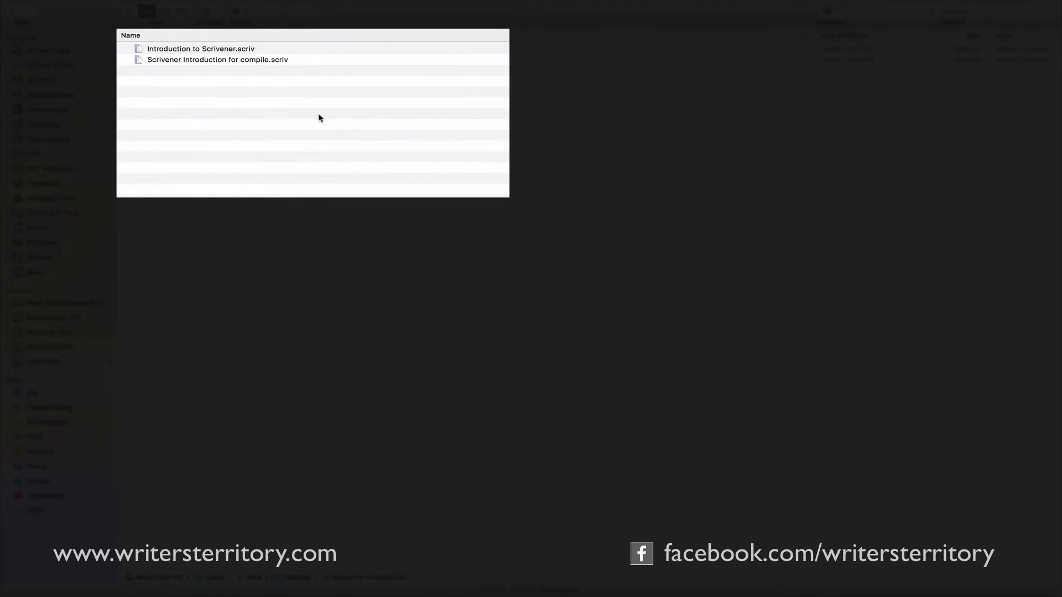
pyautogui.click(220, 51)
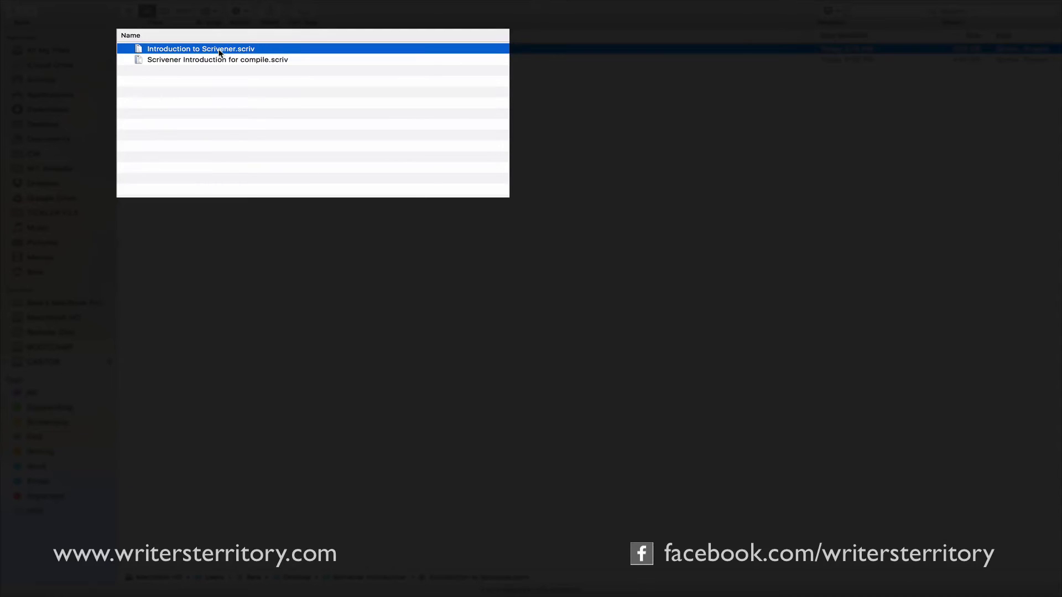
pyautogui.rightClick(219, 52)
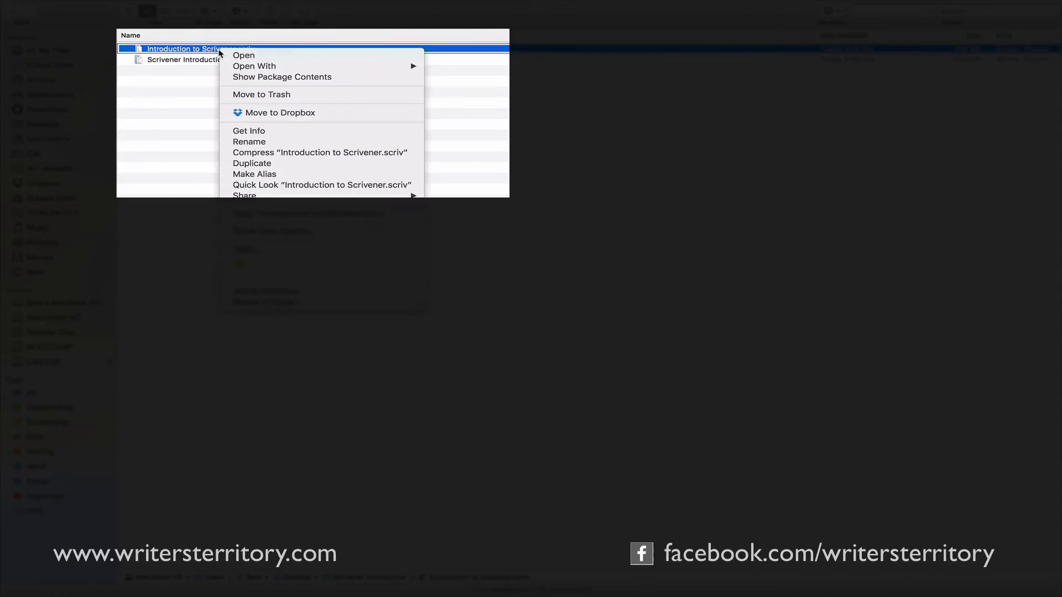
pyautogui.click(257, 78)
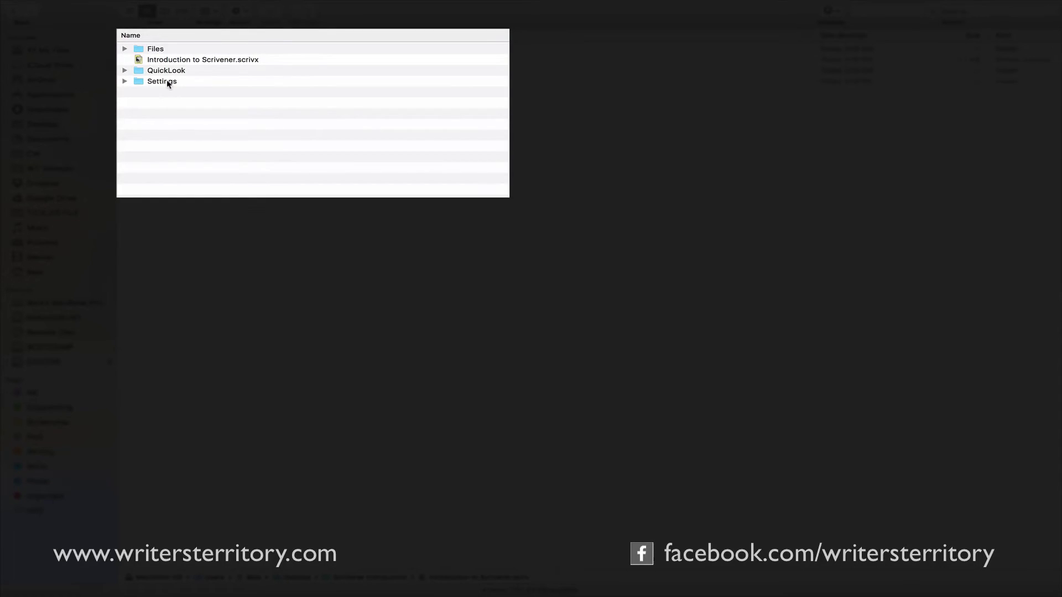
# Step: Expand the Files and Docs folders to inspect them, then collapse both again
pyautogui.click(124, 49)
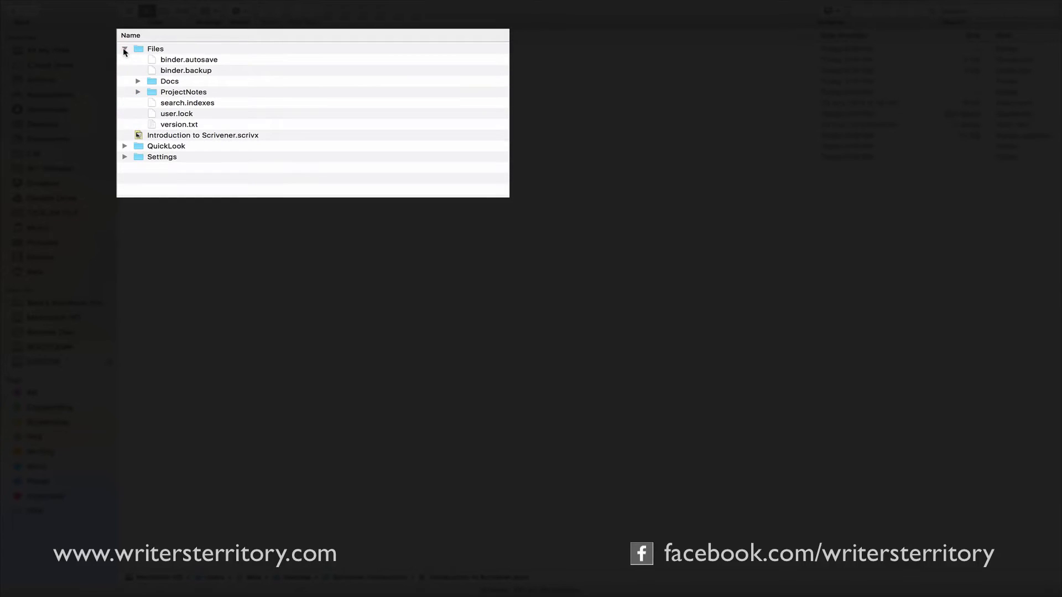
pyautogui.click(137, 81)
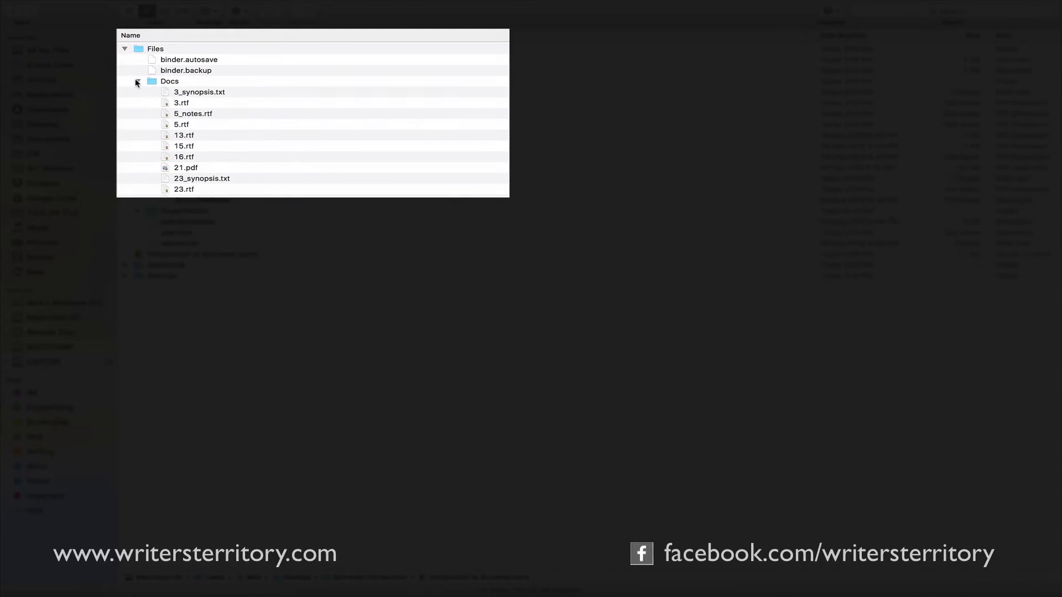
pyautogui.click(137, 81)
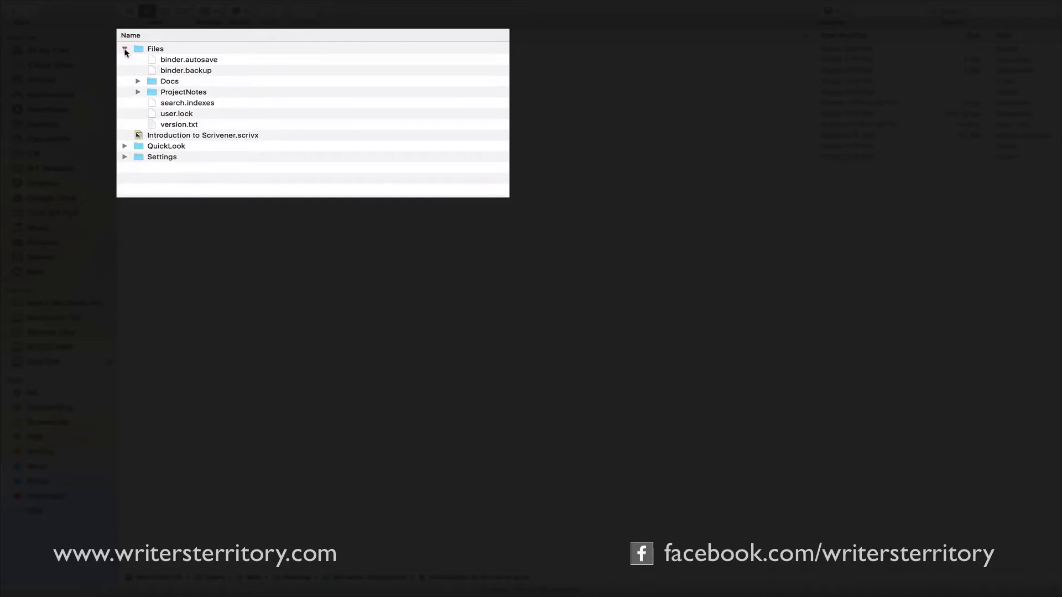
pyautogui.click(124, 48)
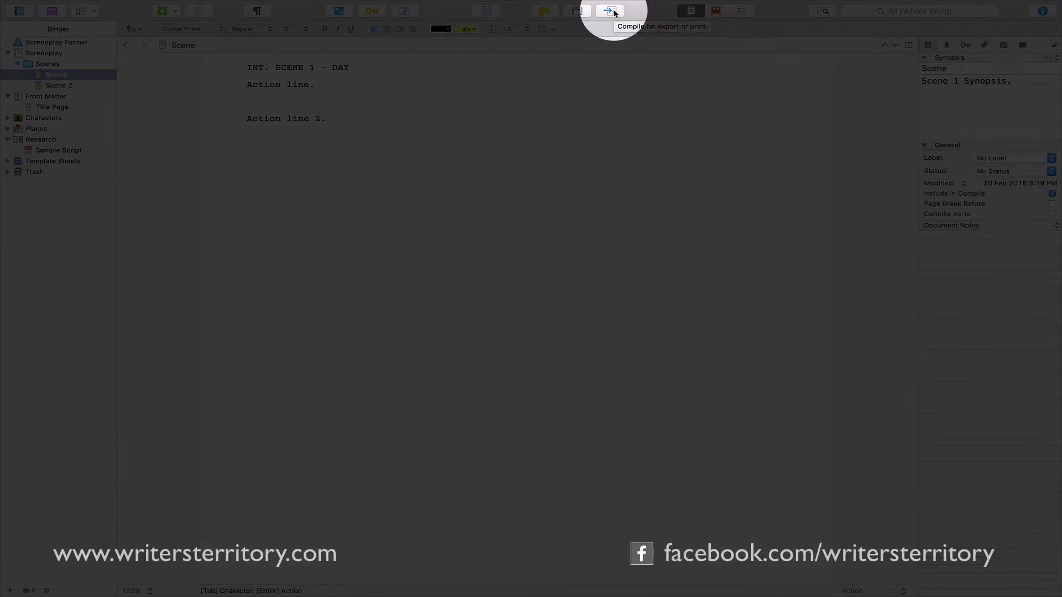
# Step: Bring up the Compile settings for the four-scene screenplay project
pyautogui.click(610, 11)
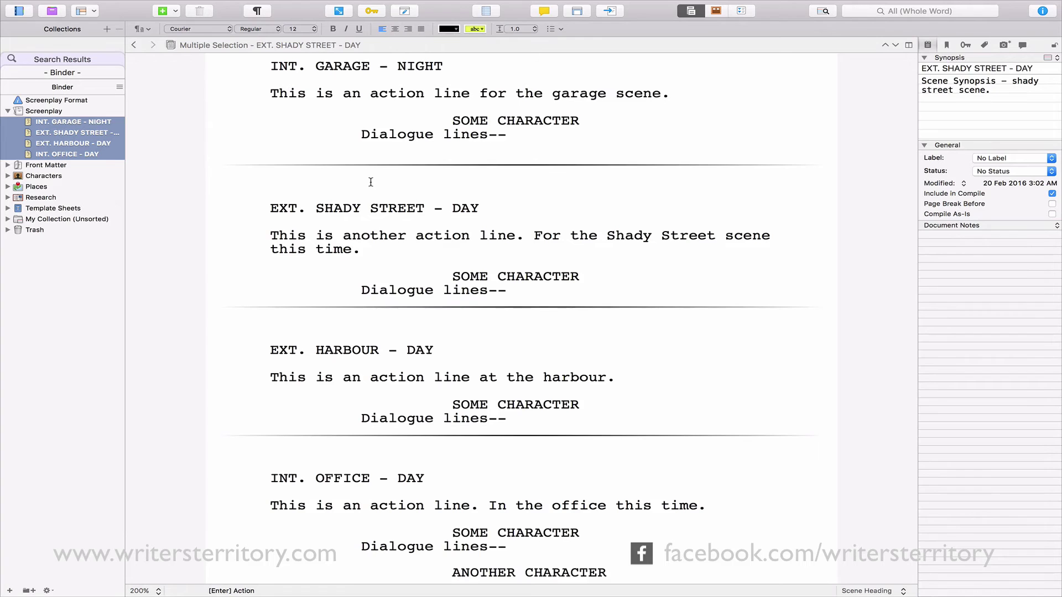
# Step: Compile the four scenes with the Screenplay format for PDF and export as Script.pdf
pyautogui.click(386, 114)
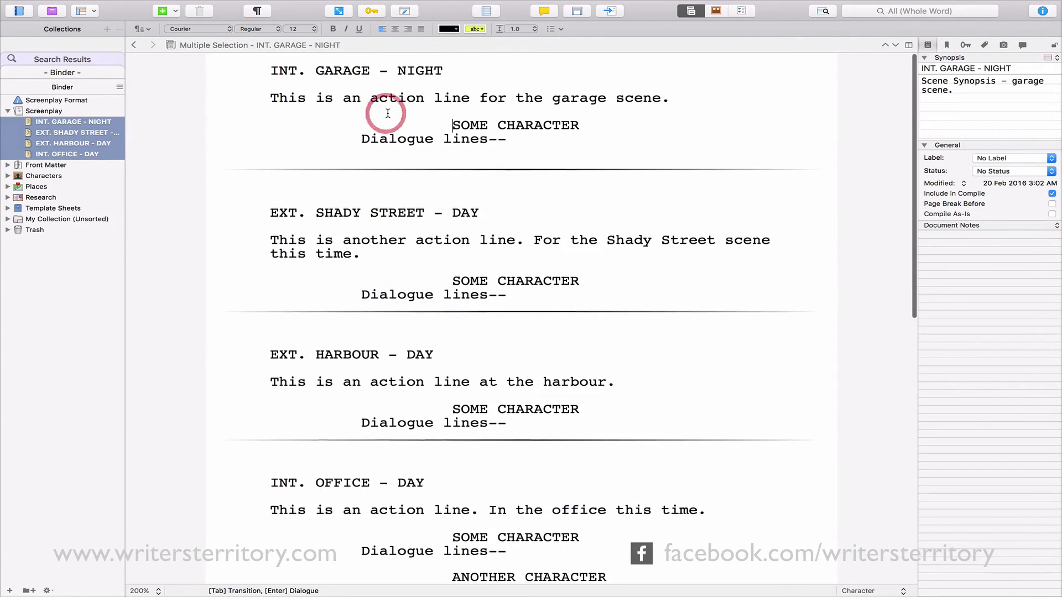
pyautogui.click(612, 11)
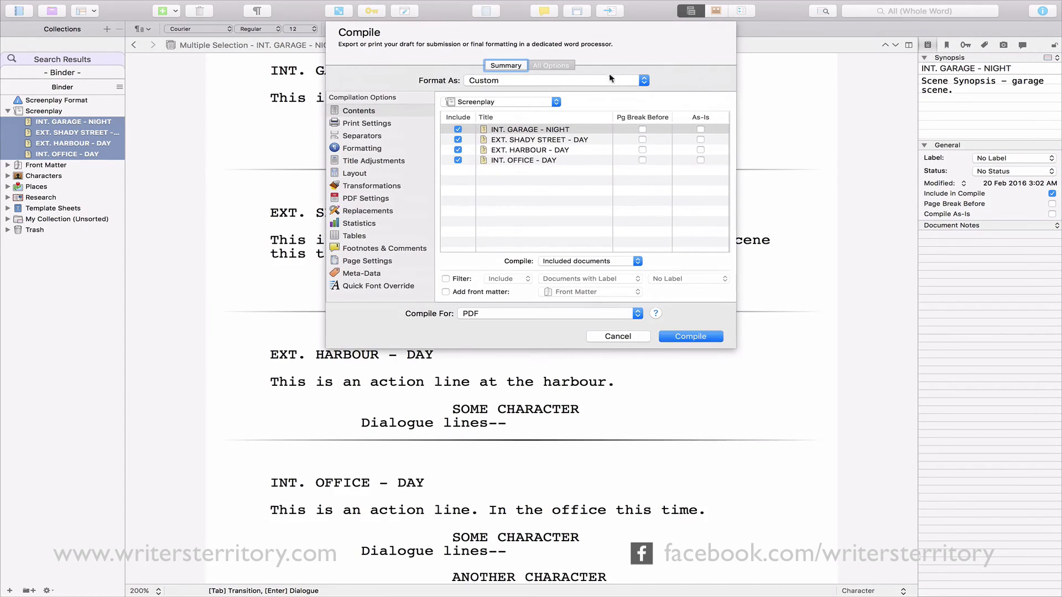
pyautogui.click(552, 81)
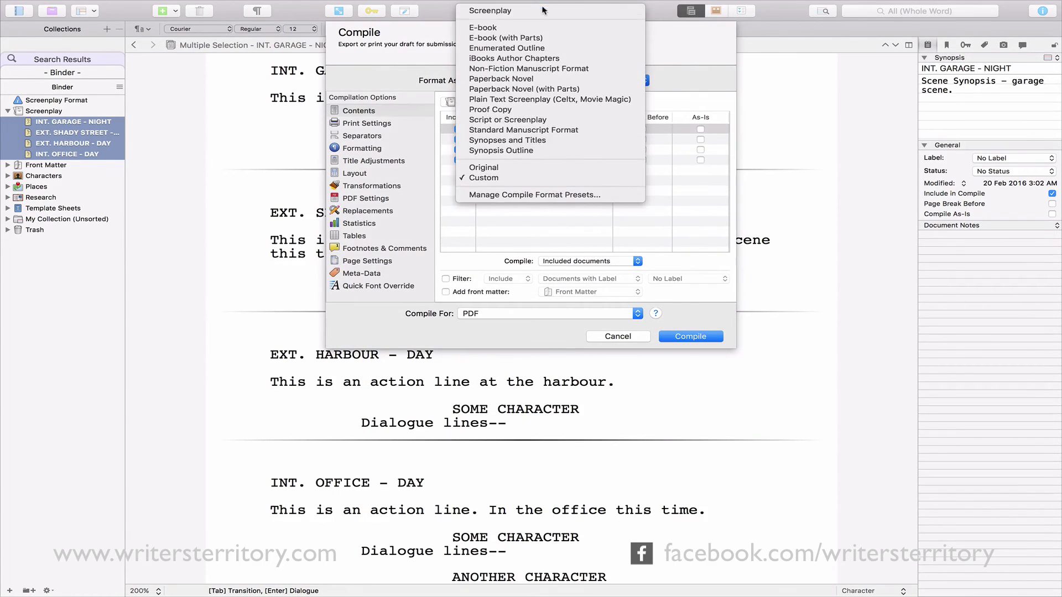
pyautogui.click(539, 120)
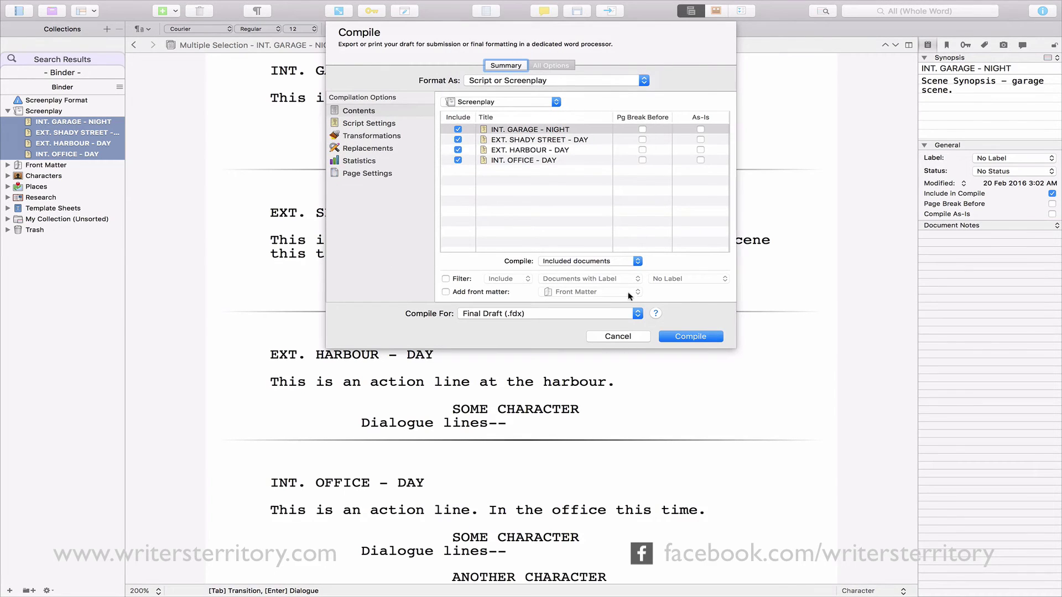
pyautogui.click(628, 307)
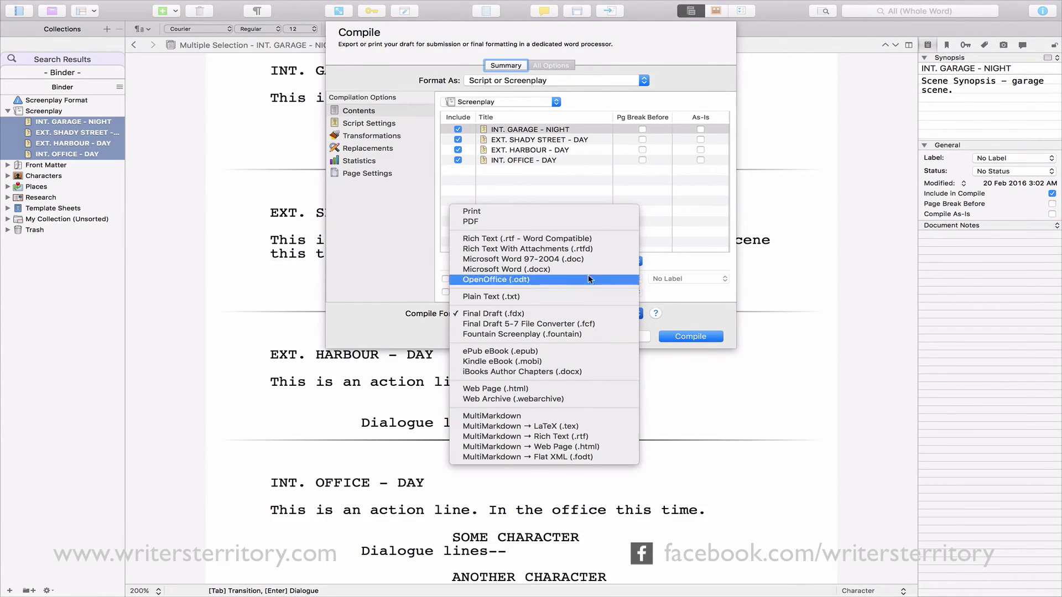
pyautogui.click(584, 221)
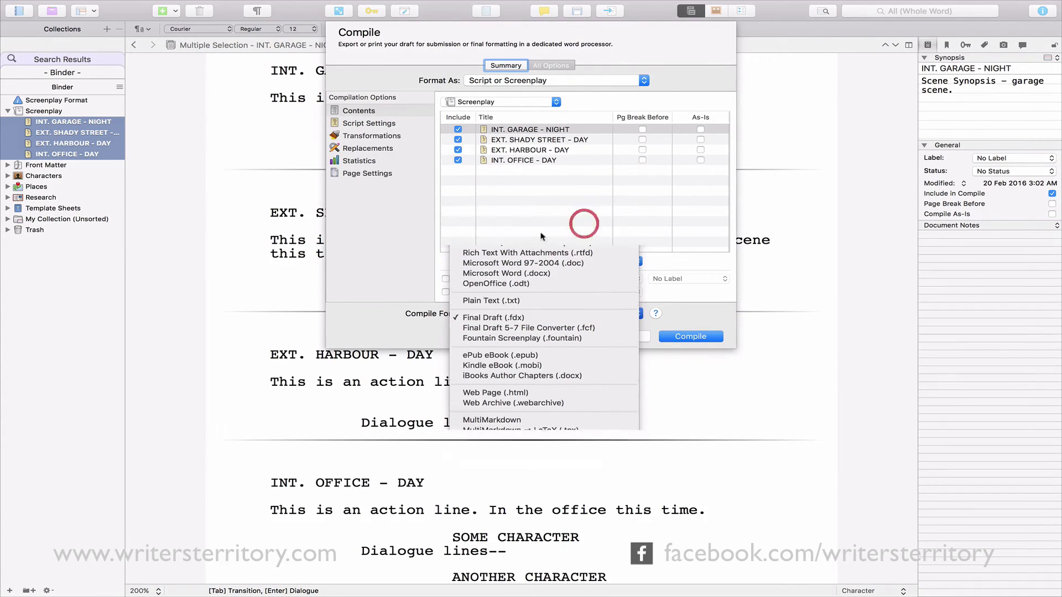
pyautogui.click(691, 336)
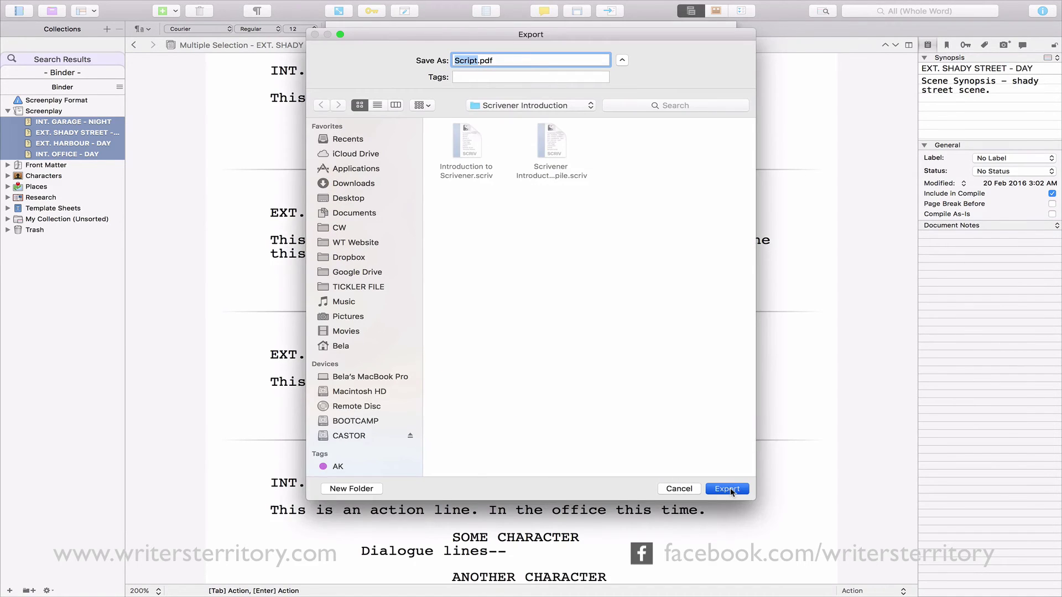
pyautogui.click(730, 488)
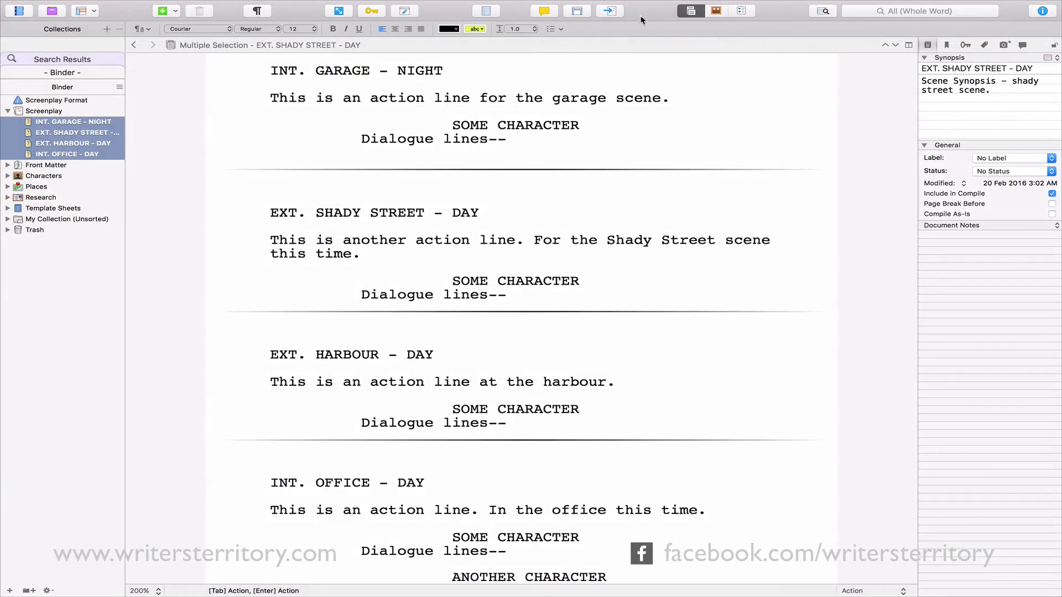
# Step: Set the compile format to Enumerated Outline with PDF as the output type
pyautogui.click(610, 10)
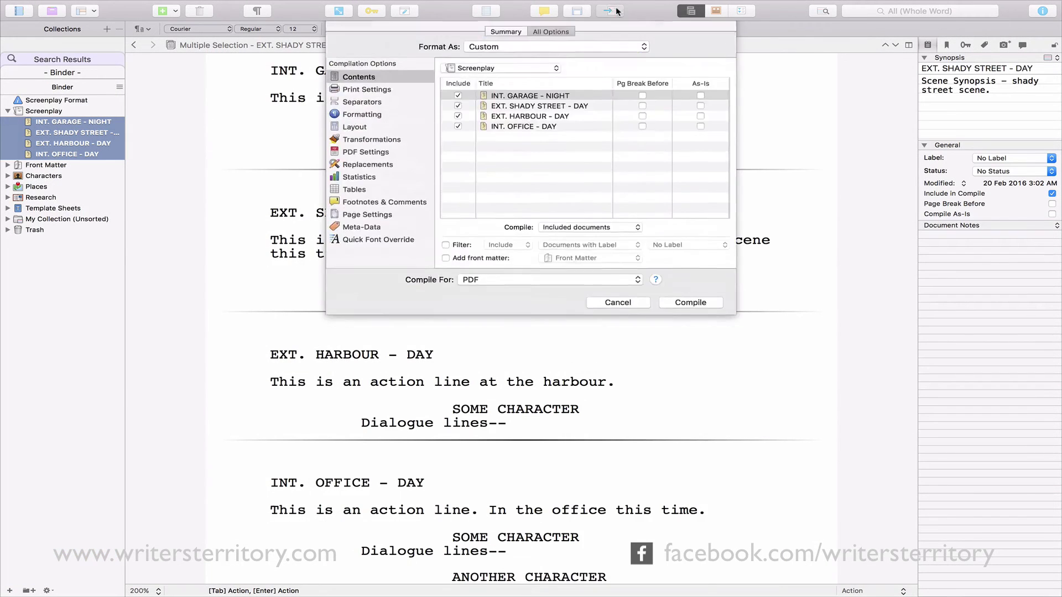
pyautogui.click(578, 81)
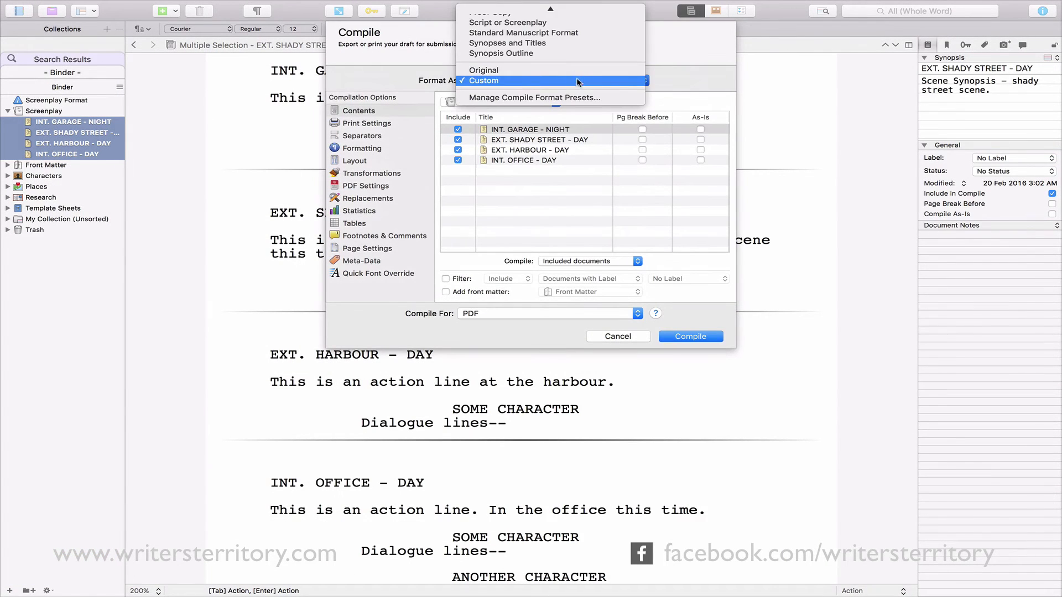
pyautogui.moveTo(564, 8)
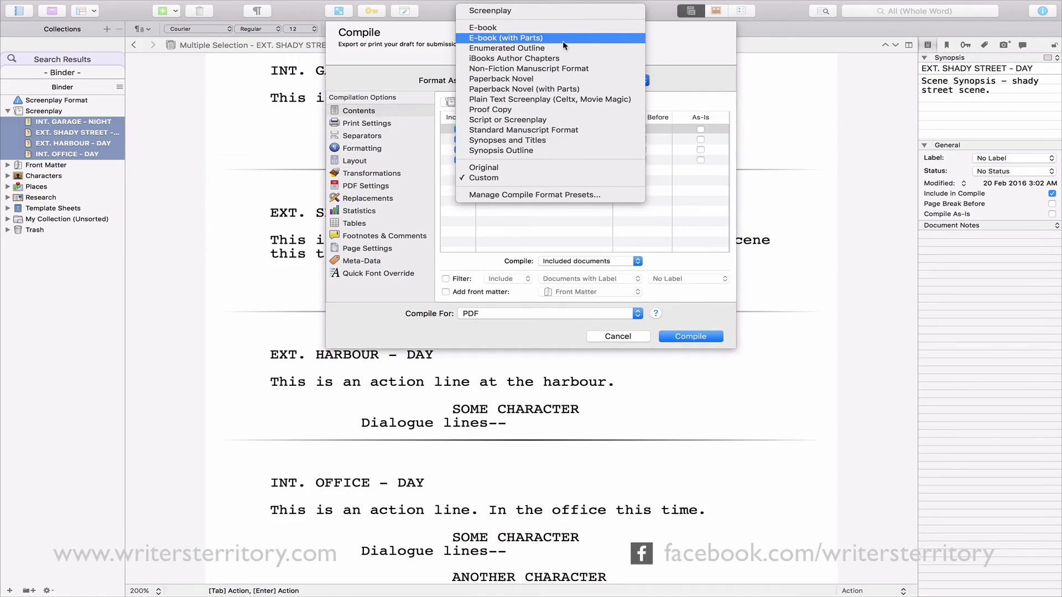
pyautogui.click(562, 48)
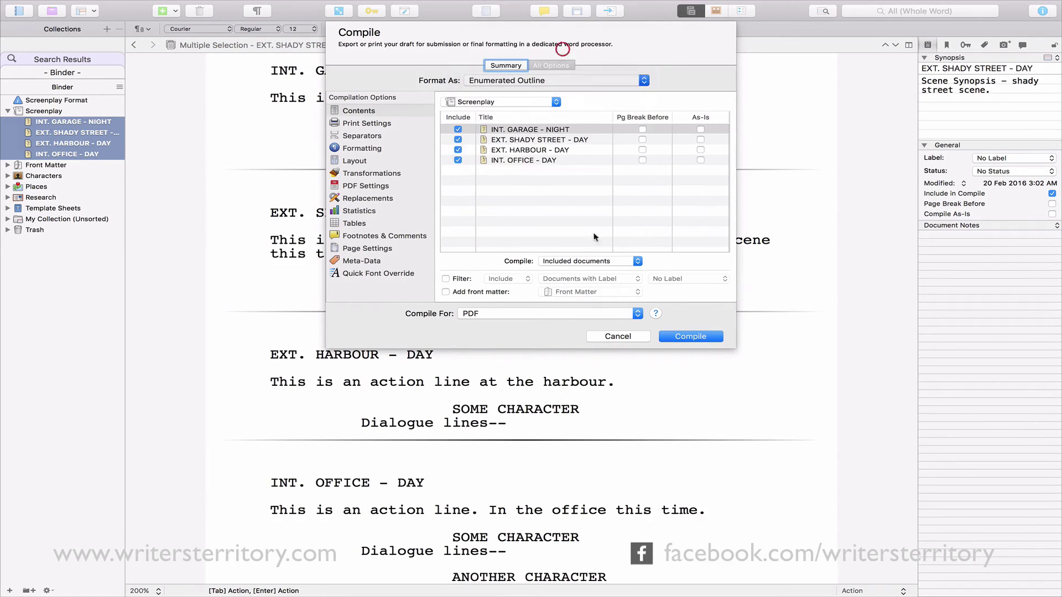
pyautogui.click(599, 313)
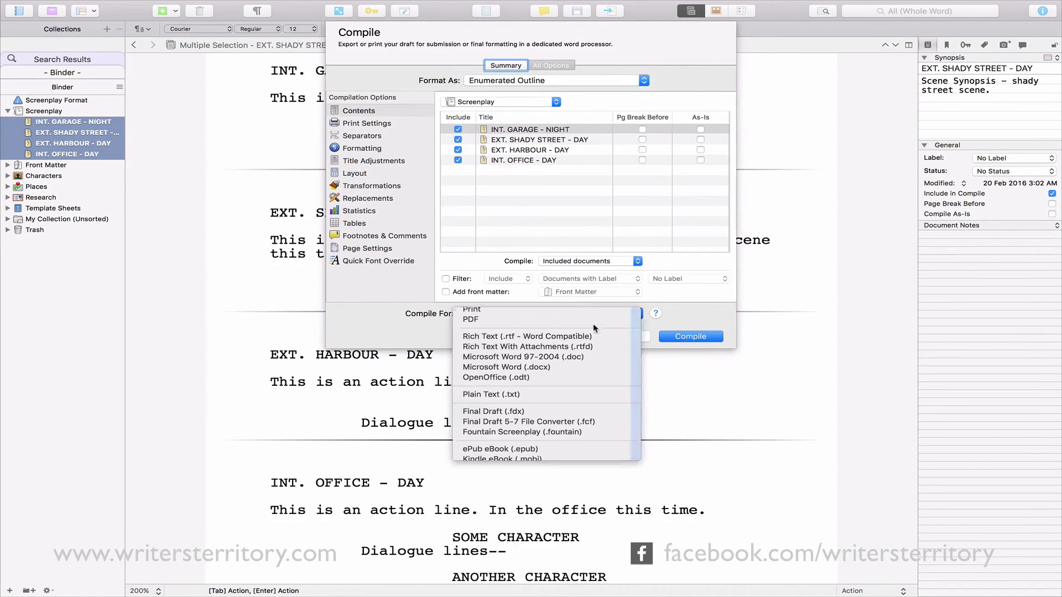
pyautogui.click(593, 323)
# Step: Compile and save Enumerated outline.pdf, then preview it in Quick Look
pyautogui.click(686, 336)
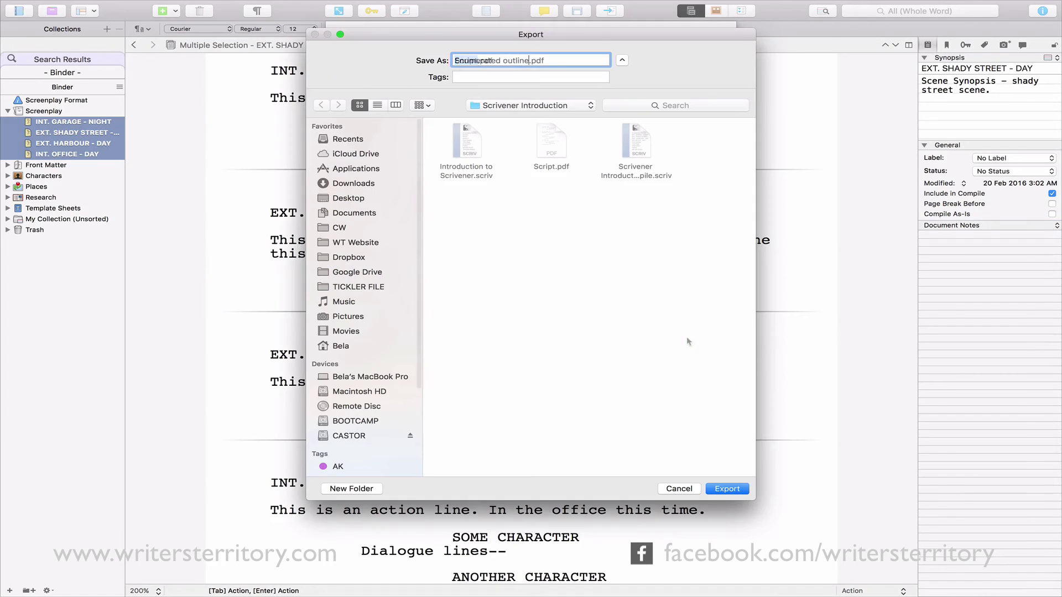
pyautogui.press('Return')
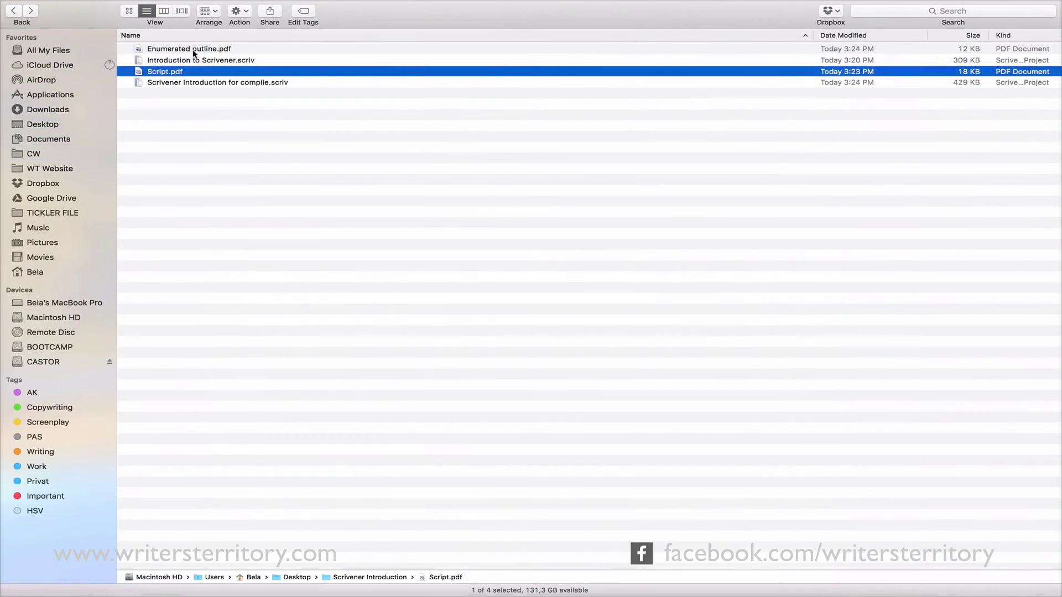
pyautogui.click(191, 49)
pyautogui.press('space')
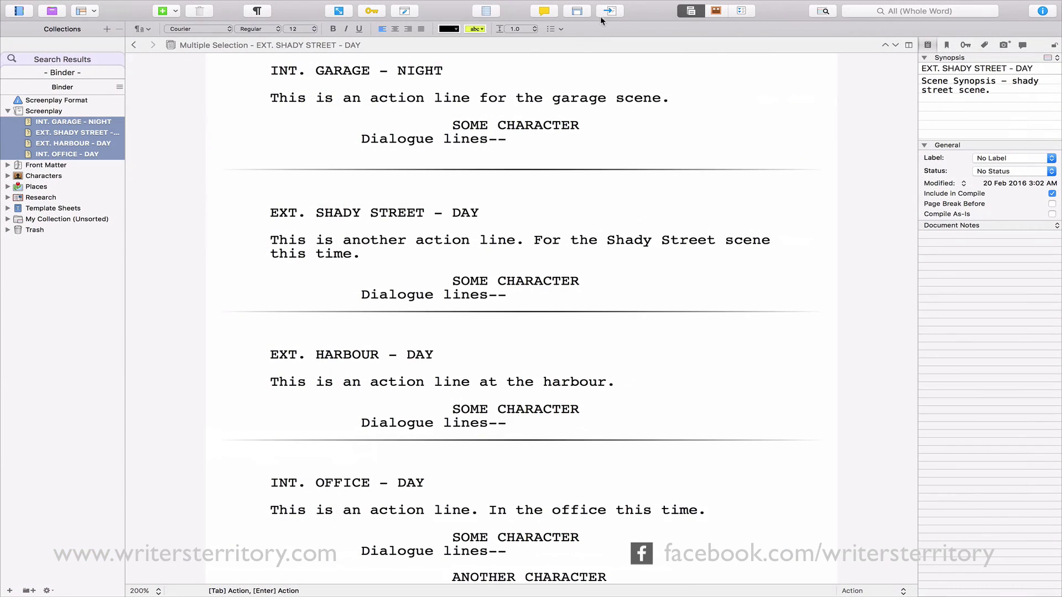
# Step: Open the compile Formatting options and enlarge the window to show all section-type rows
pyautogui.click(608, 14)
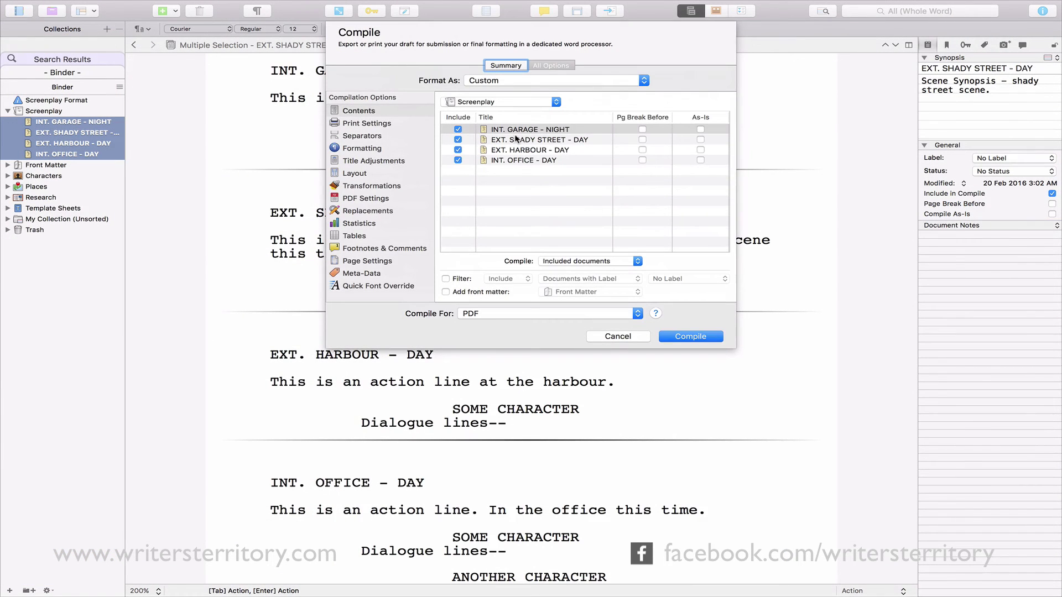
pyautogui.click(381, 148)
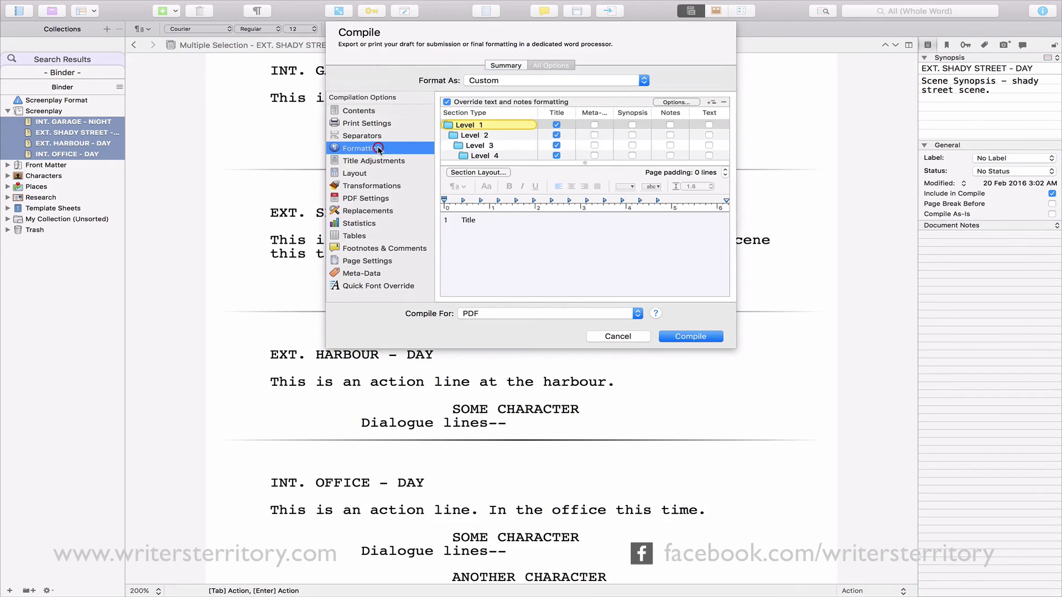
pyautogui.moveTo(585, 163); pyautogui.dragTo(585, 233)
pyautogui.moveTo(747, 360); pyautogui.dragTo(886, 456)
pyautogui.moveTo(586, 234); pyautogui.dragTo(585, 314)
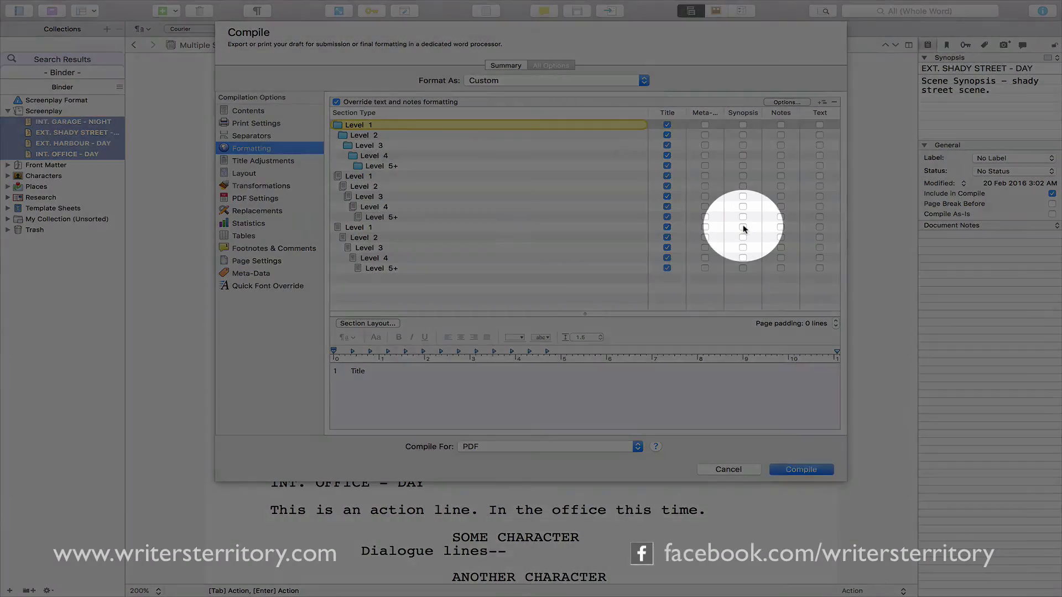
# Step: Tick Synopsis for Level 1 documents, compile, and edit the export file name
pyautogui.click(743, 227)
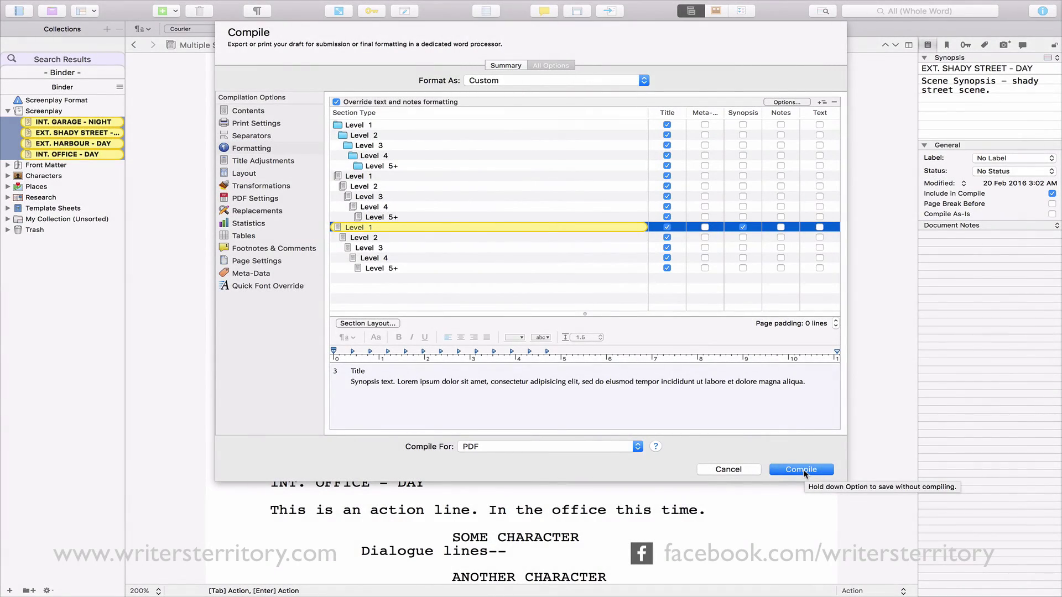
pyautogui.click(804, 471)
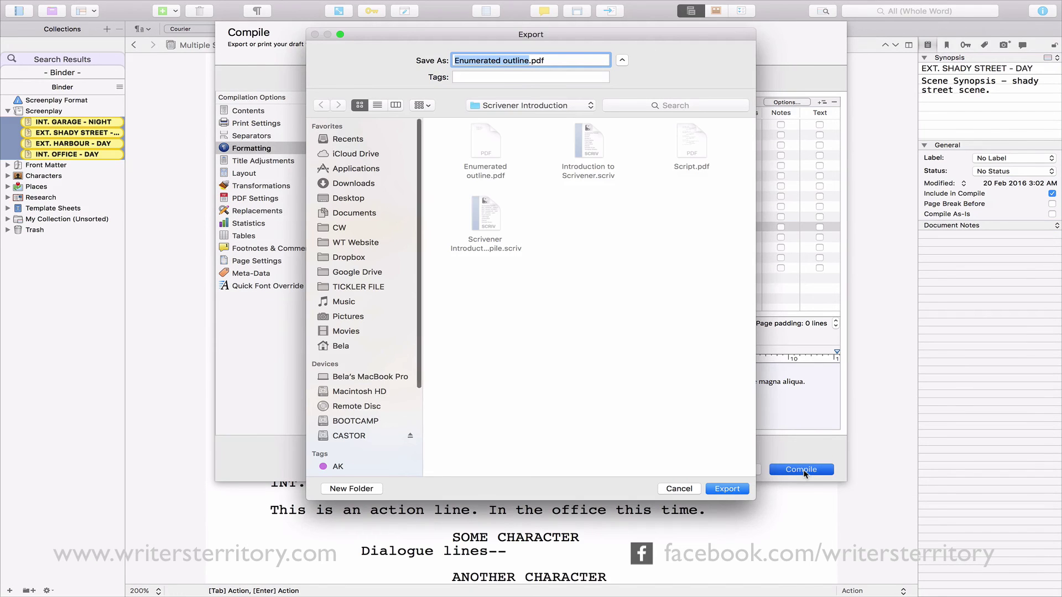
pyautogui.click(524, 61)
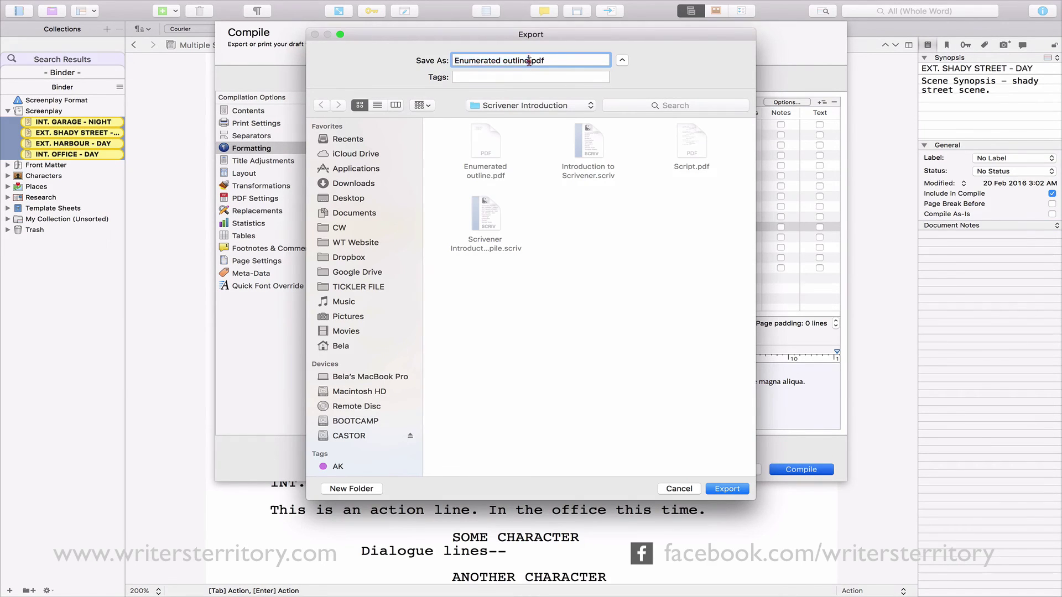